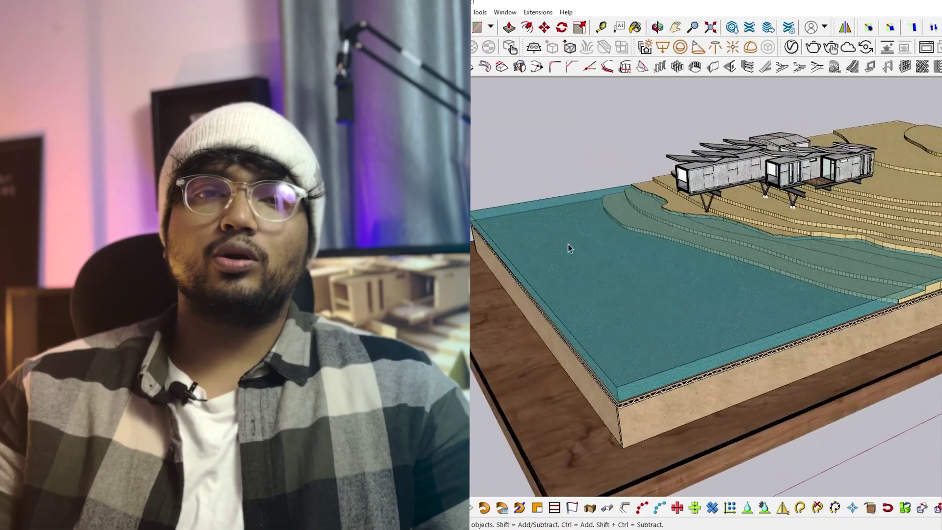
Step: Examine the container house and the terraced terrain around it from both sides
{"action": "scroll", "coordinate": [731, 194], "scroll_direction": "up", "scroll_amount": 5}
{"action": "mouse_move", "coordinate": [730, 194]}
{"action": "middle_mouse_down"}
{"action": "mouse_move", "coordinate": [903, 192]}
{"action": "mouse_move", "coordinate": [937, 206]}
{"action": "middle_mouse_up"}
{"action": "scroll", "coordinate": [653, 216], "scroll_direction": "down", "scroll_amount": 4}
{"action": "middle_click_drag", "start_coordinate": [653, 216], "coordinate": [742, 243]}
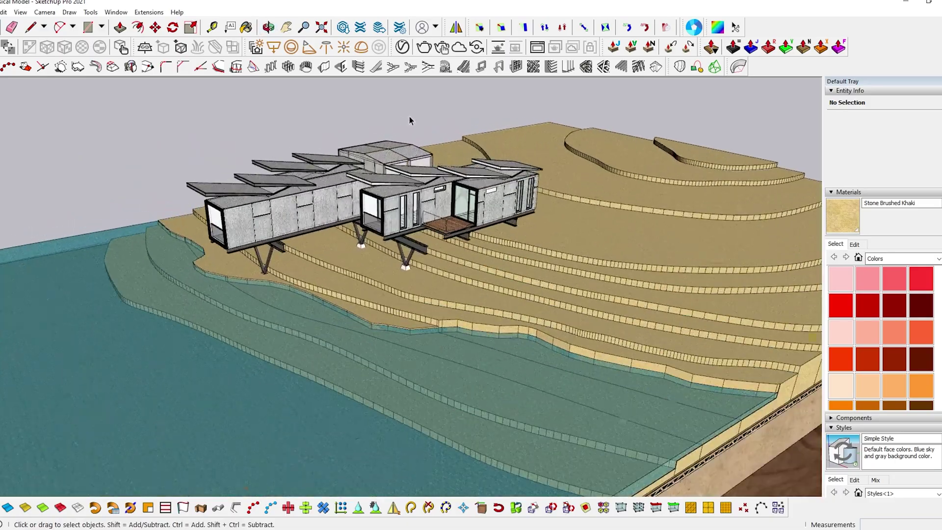
{"action": "scroll", "coordinate": [471, 245], "scroll_direction": "up", "scroll_amount": 3}
{"action": "middle_click_drag", "start_coordinate": [540, 235], "coordinate": [649, 221]}
{"action": "scroll", "coordinate": [275, 235], "scroll_direction": "down", "scroll_amount": 6}
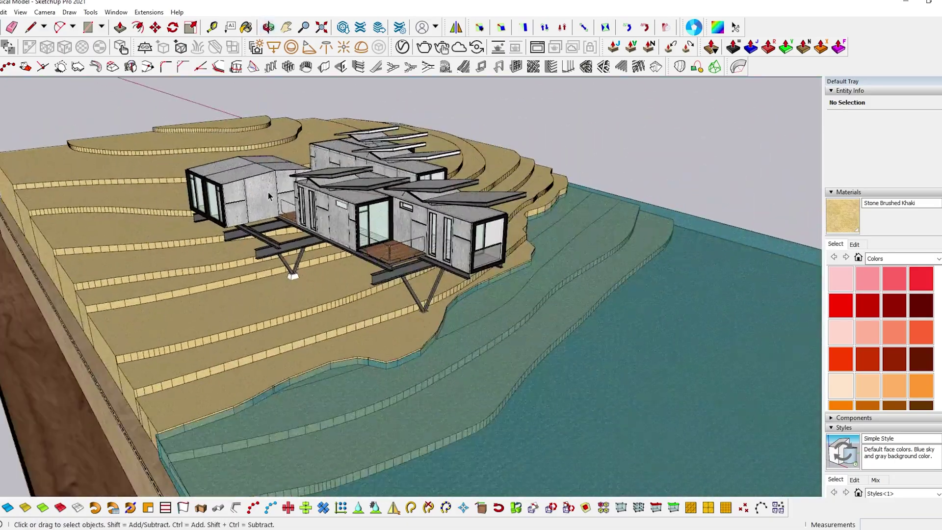
{"action": "middle_click_drag", "start_coordinate": [289, 265], "coordinate": [352, 244]}
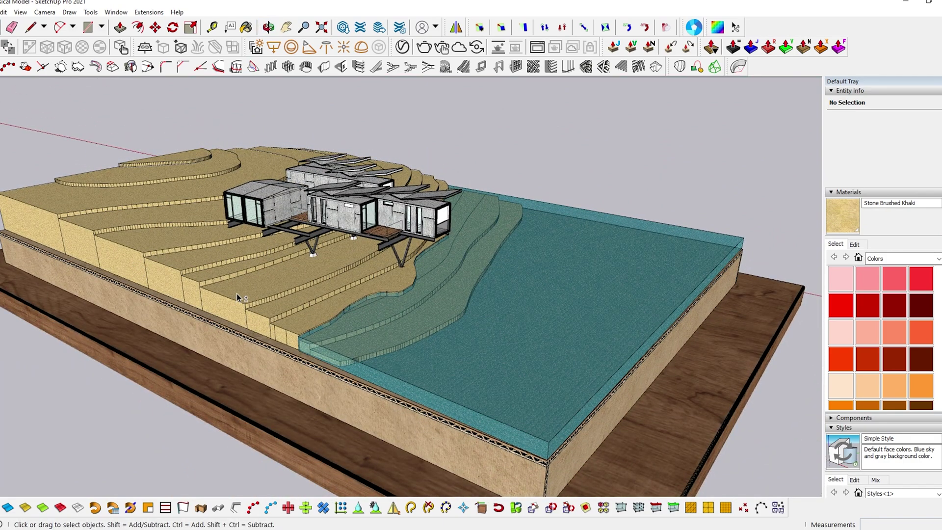
Step: Examine the model's wooden base, corrugated cardboard edge and water block from low and overhead viewpoints
{"action": "middle_click_drag", "start_coordinate": [240, 292], "coordinate": [321, 245], "text": "shift"}
{"action": "scroll", "coordinate": [650, 417], "scroll_direction": "up", "scroll_amount": 6}
{"action": "middle_click_drag", "start_coordinate": [652, 408], "coordinate": [339, 258]}
{"action": "scroll", "coordinate": [228, 208], "scroll_direction": "down", "scroll_amount": 4}
{"action": "middle_click_drag", "start_coordinate": [557, 248], "coordinate": [329, 265], "text": "shift"}
{"action": "scroll", "coordinate": [389, 208], "scroll_direction": "down", "scroll_amount": 2}
{"action": "middle_click_drag", "start_coordinate": [462, 228], "coordinate": [178, 221]}
{"action": "scroll", "coordinate": [170, 272], "scroll_direction": "down", "scroll_amount": 3}
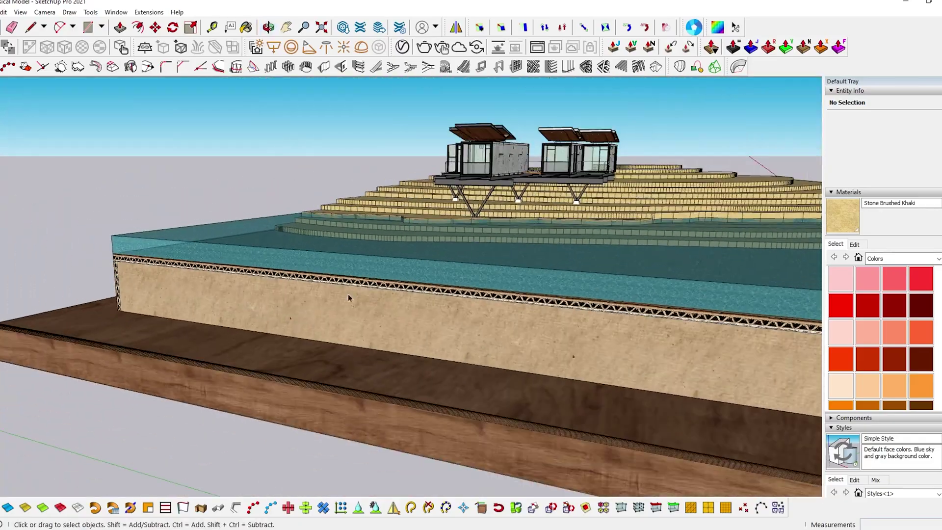
{"action": "mouse_move", "coordinate": [429, 304]}
{"action": "middle_mouse_down"}
{"action": "mouse_move", "coordinate": [310, 219]}
{"action": "mouse_move", "coordinate": [473, 189]}
{"action": "mouse_move", "coordinate": [441, 441]}
{"action": "middle_mouse_up"}
{"action": "scroll", "coordinate": [441, 441], "scroll_direction": "down", "scroll_amount": 4}
{"action": "middle_click_drag", "start_coordinate": [511, 156], "coordinate": [480, 249], "text": "shift"}
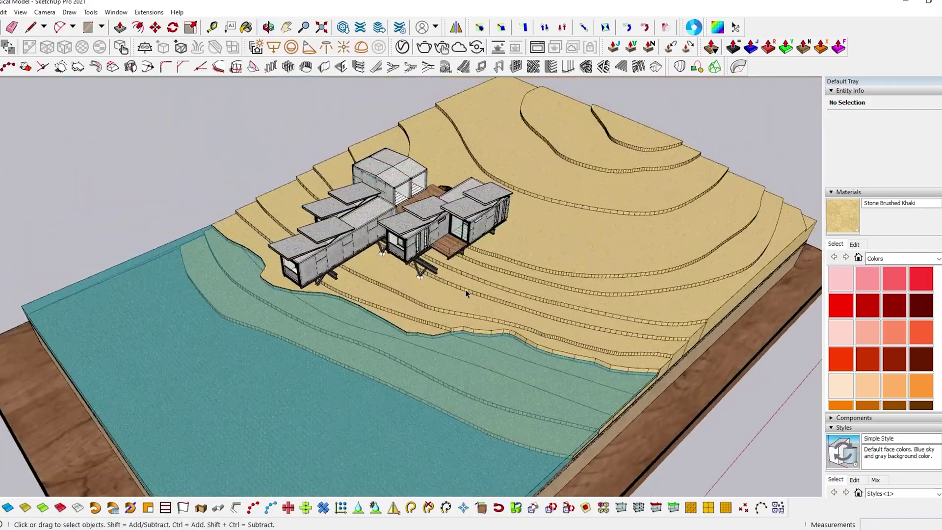
Step: Inspect the house modules, wooden decks and steel supports up close from the terrain side
{"action": "scroll", "coordinate": [481, 249], "scroll_direction": "up", "scroll_amount": 5}
{"action": "middle_click_drag", "start_coordinate": [427, 326], "coordinate": [527, 270]}
{"action": "scroll", "coordinate": [209, 297], "scroll_direction": "down", "scroll_amount": 3}
{"action": "mouse_move", "coordinate": [526, 269]}
{"action": "left_mouse_down"}
{"action": "mouse_move", "coordinate": [495, 260]}
{"action": "mouse_move", "coordinate": [535, 250]}
{"action": "left_mouse_up"}
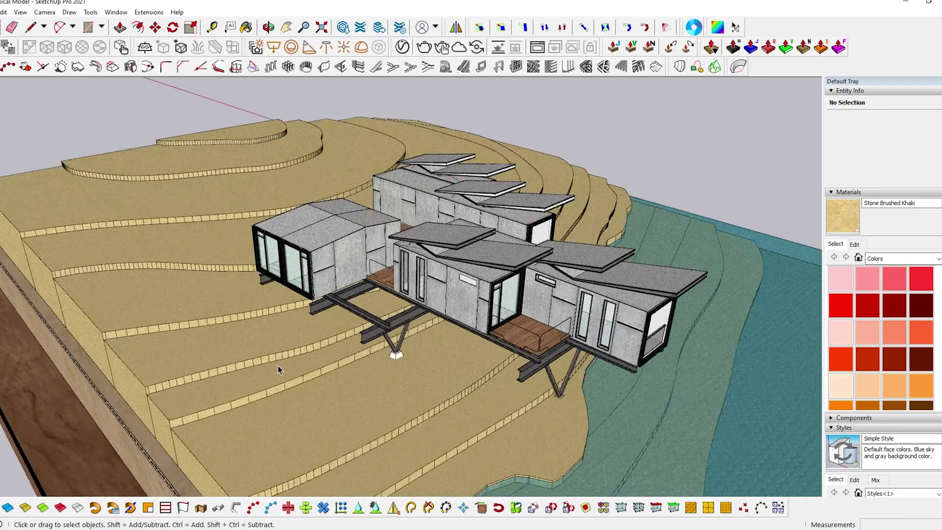
{"action": "left_click_drag", "start_coordinate": [278, 366], "coordinate": [293, 361]}
{"action": "middle_click_drag", "start_coordinate": [294, 361], "coordinate": [362, 316]}
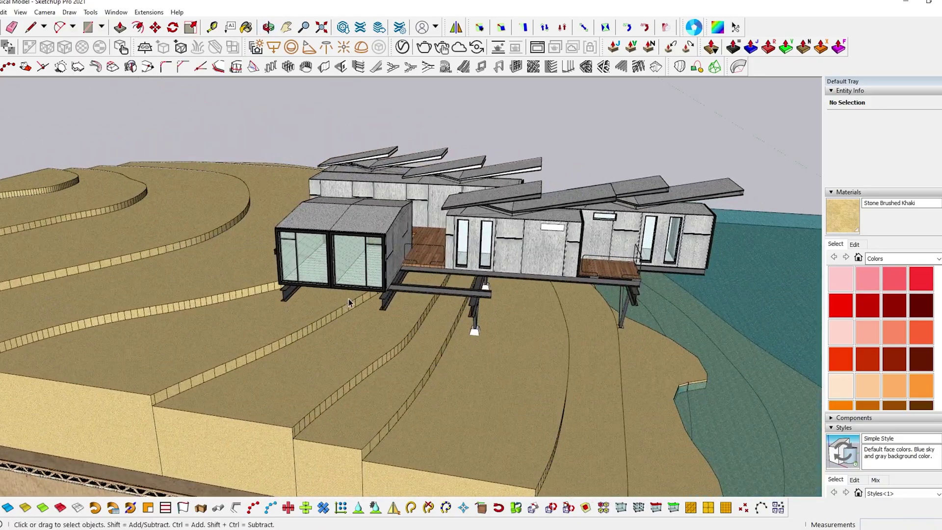
{"action": "middle_click_drag", "start_coordinate": [482, 305], "coordinate": [286, 410]}
{"action": "scroll", "coordinate": [460, 226], "scroll_direction": "up", "scroll_amount": 2}
{"action": "scroll", "coordinate": [462, 211], "scroll_direction": "up", "scroll_amount": 3}
{"action": "scroll", "coordinate": [457, 322], "scroll_direction": "down", "scroll_amount": 8}
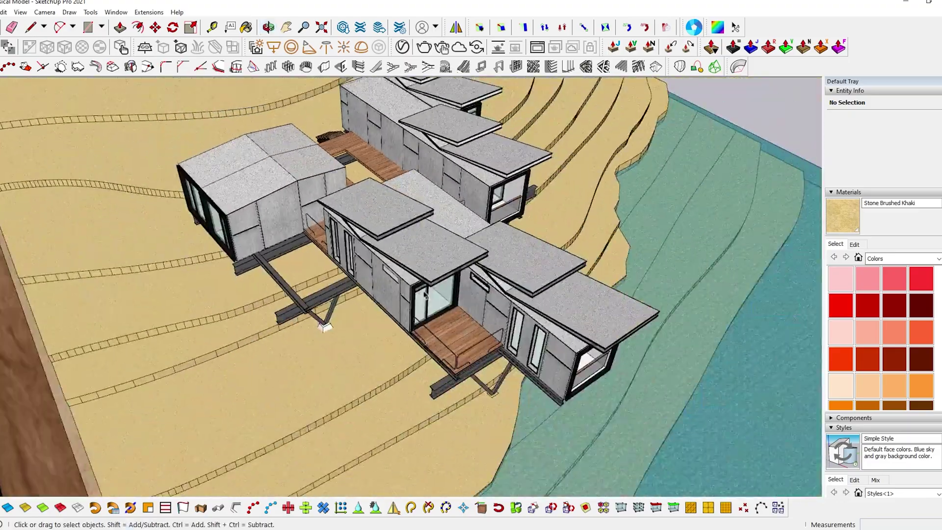
Step: Inspect the corrugated cardboard layers at the base corner under the water, and view the whole model again
{"action": "middle_click_drag", "start_coordinate": [457, 321], "coordinate": [293, 248]}
{"action": "scroll", "coordinate": [293, 248], "scroll_direction": "down", "scroll_amount": 2}
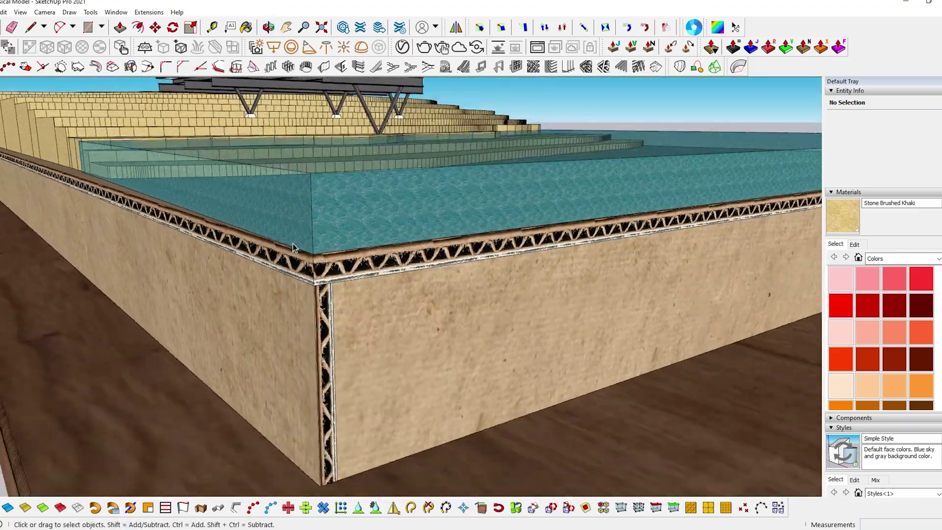
{"action": "scroll", "coordinate": [314, 249], "scroll_direction": "down", "scroll_amount": 1}
{"action": "middle_click_drag", "start_coordinate": [583, 249], "coordinate": [357, 188], "text": "shift"}
{"action": "mouse_move", "coordinate": [464, 245]}
{"action": "middle_mouse_down"}
{"action": "mouse_move", "coordinate": [417, 238]}
{"action": "mouse_move", "coordinate": [388, 260]}
{"action": "mouse_move", "coordinate": [353, 247]}
{"action": "mouse_move", "coordinate": [337, 258]}
{"action": "middle_mouse_up"}
{"action": "scroll", "coordinate": [242, 277], "scroll_direction": "down", "scroll_amount": 3}
{"action": "middle_click_drag", "start_coordinate": [270, 268], "coordinate": [331, 346]}
{"action": "scroll", "coordinate": [377, 190], "scroll_direction": "up", "scroll_amount": 1}
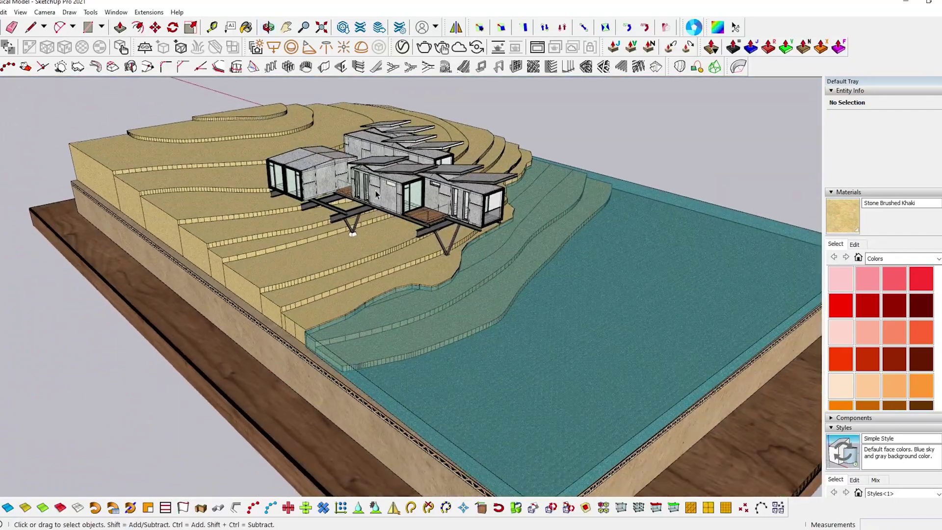
Step: Inspect the tilted roof panels of the house modules from above, below and the water side
{"action": "middle_click_drag", "start_coordinate": [377, 190], "coordinate": [414, 298], "text": "shift"}
{"action": "scroll", "coordinate": [422, 319], "scroll_direction": "up", "scroll_amount": 1}
{"action": "scroll", "coordinate": [278, 366], "scroll_direction": "up", "scroll_amount": 2}
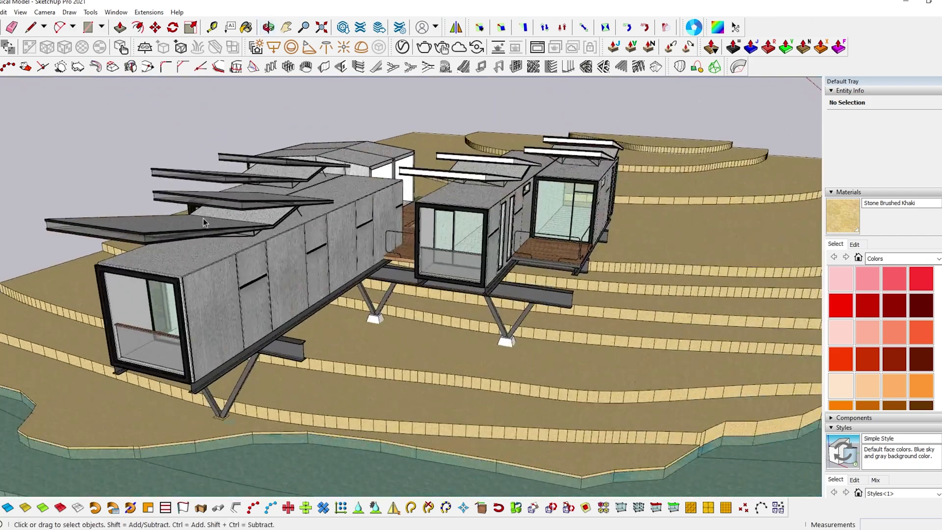
{"action": "scroll", "coordinate": [203, 219], "scroll_direction": "up", "scroll_amount": 2}
{"action": "middle_click_drag", "start_coordinate": [151, 232], "coordinate": [204, 166]}
{"action": "scroll", "coordinate": [258, 216], "scroll_direction": "down", "scroll_amount": 4}
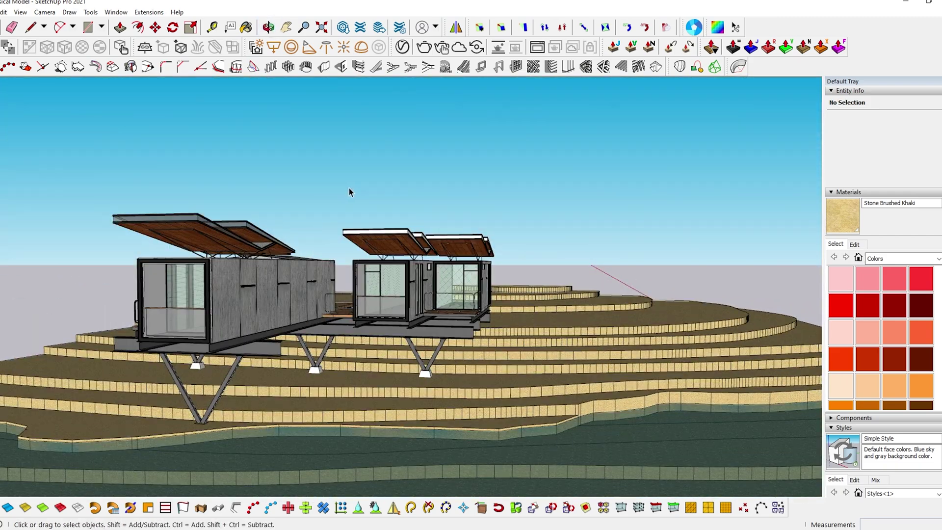
{"action": "middle_click_drag", "start_coordinate": [349, 192], "coordinate": [274, 216]}
{"action": "scroll", "coordinate": [434, 291], "scroll_direction": "up", "scroll_amount": 5}
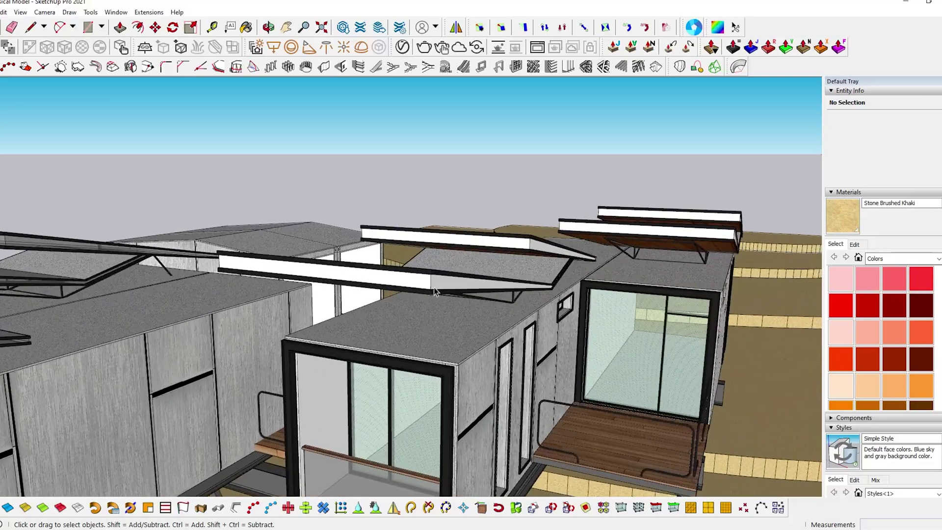
{"action": "scroll", "coordinate": [434, 291], "scroll_direction": "up", "scroll_amount": 2}
{"action": "scroll", "coordinate": [484, 147], "scroll_direction": "down", "scroll_amount": 5}
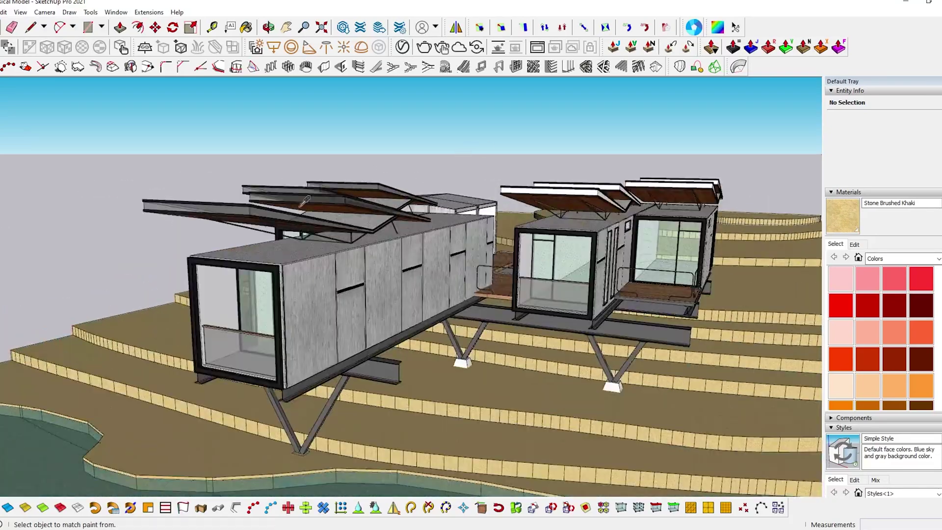
{"action": "scroll", "coordinate": [251, 200], "scroll_direction": "up", "scroll_amount": 3}
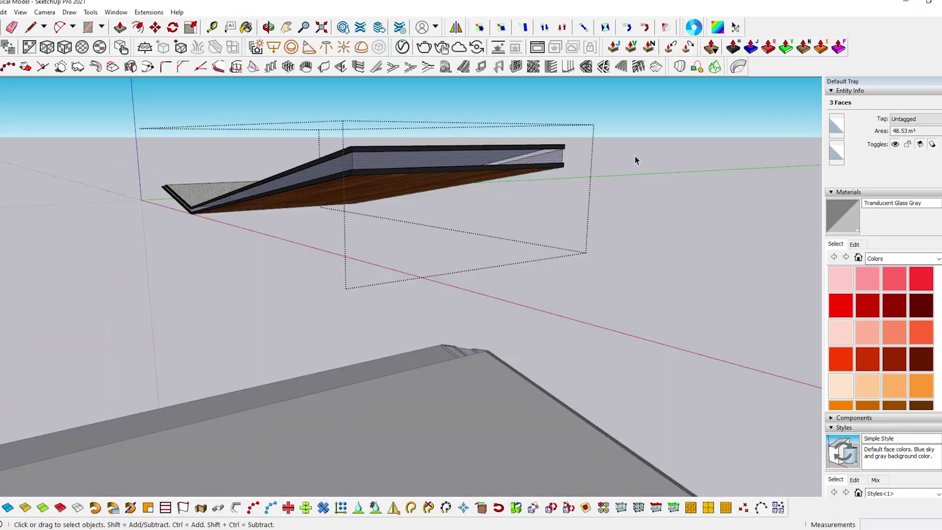
Step: Select the three side faces of the tilted roof panel and activate the Paint Bucket tool
{"action": "middle_click_drag", "start_coordinate": [635, 156], "coordinate": [561, 156]}
{"action": "scroll", "coordinate": [561, 155], "scroll_direction": "up", "scroll_amount": 1}
{"action": "double_click", "coordinate": [501, 162]}
{"action": "middle_click_drag", "start_coordinate": [501, 162], "coordinate": [275, 211]}
{"action": "left_click", "coordinate": [275, 213], "text": "shift"}
{"action": "left_click", "coordinate": [123, 235], "text": "shift"}
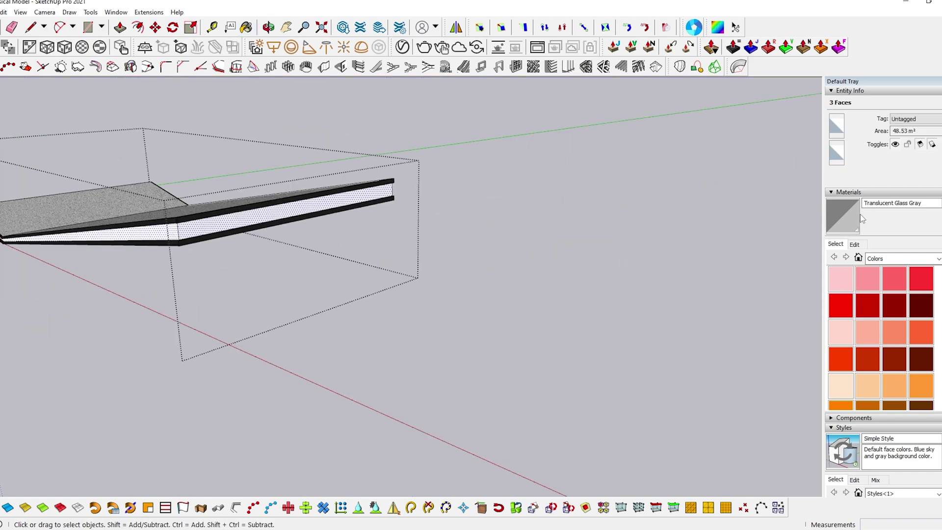
{"action": "mouse_move", "coordinate": [177, 175]}
{"action": "middle_mouse_down"}
{"action": "mouse_move", "coordinate": [391, 190]}
{"action": "mouse_move", "coordinate": [290, 105]}
{"action": "middle_mouse_up"}
{"action": "key", "text": "b"}
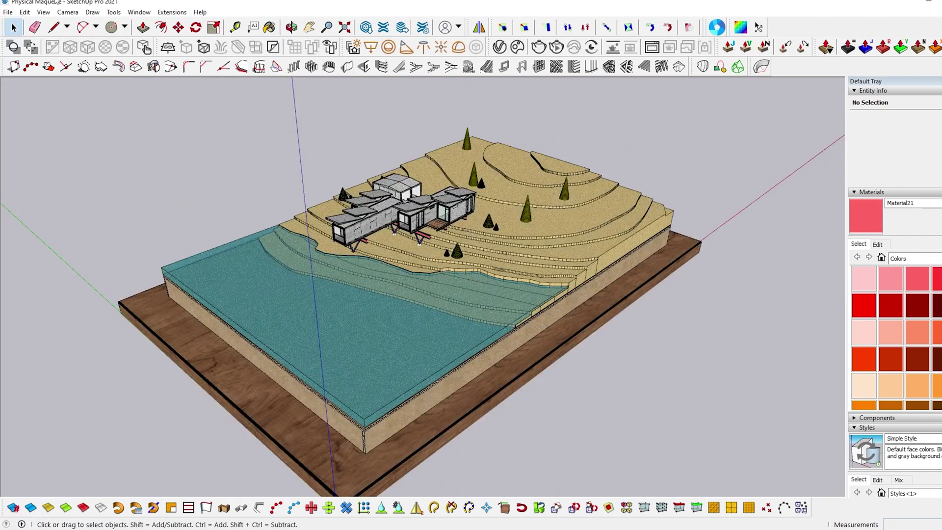
Step: Start saving a copy of the Physical Maquette model with SketchUp Version 6 (*.skp) as the file type
{"action": "left_click", "coordinate": [8, 13]}
{"action": "left_click", "coordinate": [29, 73]}
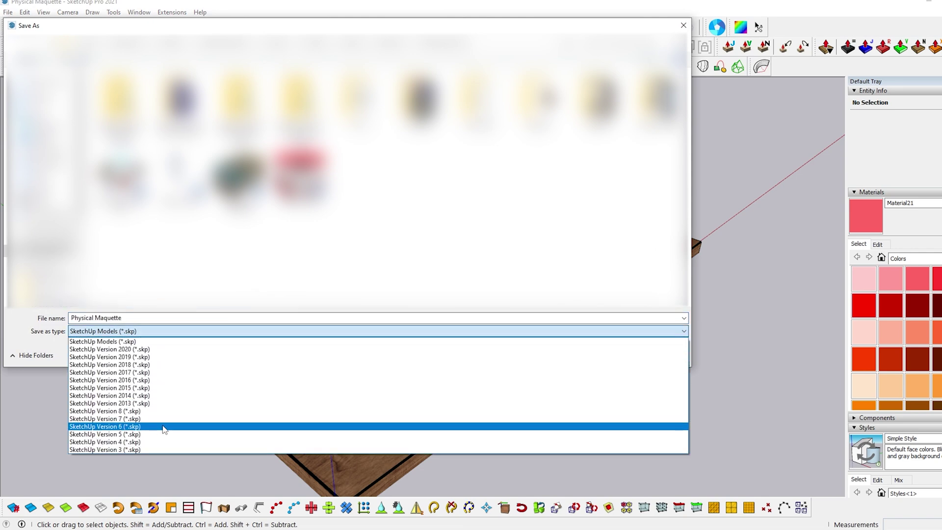
{"action": "left_click", "coordinate": [165, 427]}
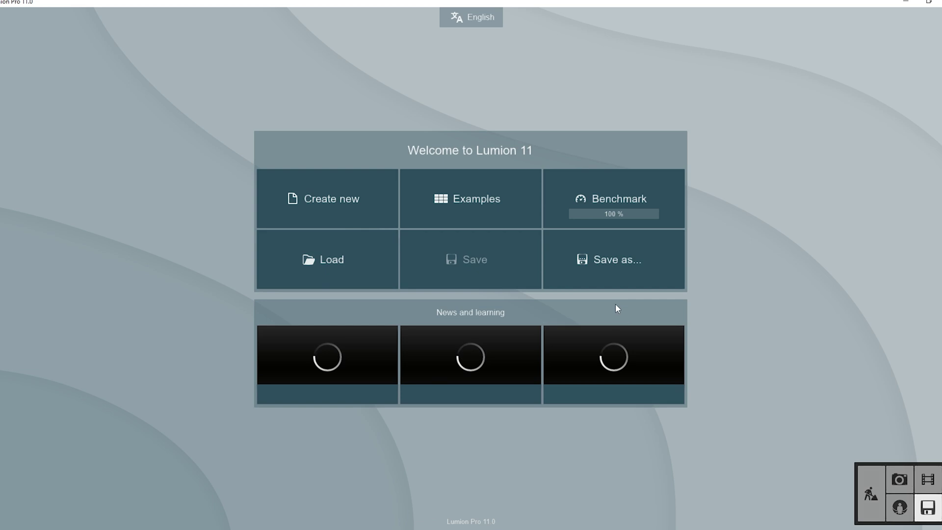
Step: Switch to Lumion, start a new project and delete the Farnsworth House objects from the scene
{"action": "left_click", "coordinate": [342, 203]}
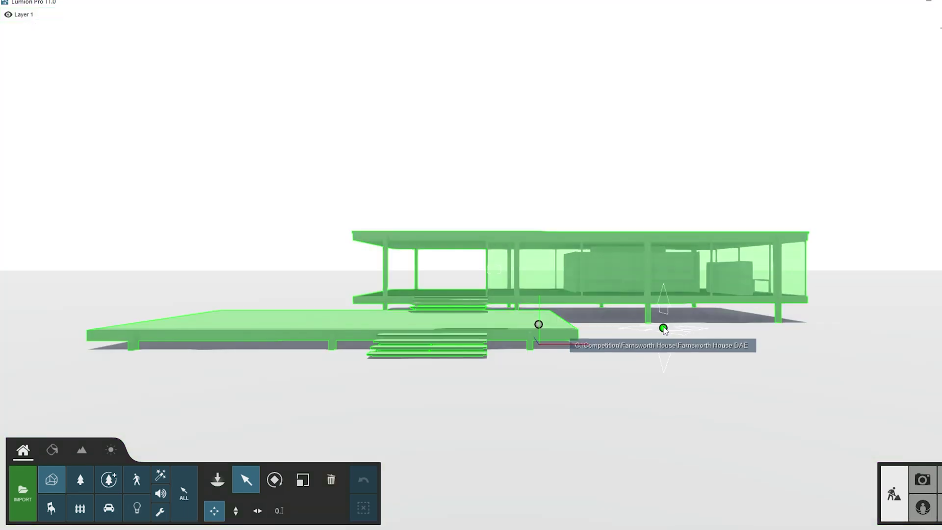
{"action": "left_click", "coordinate": [663, 328]}
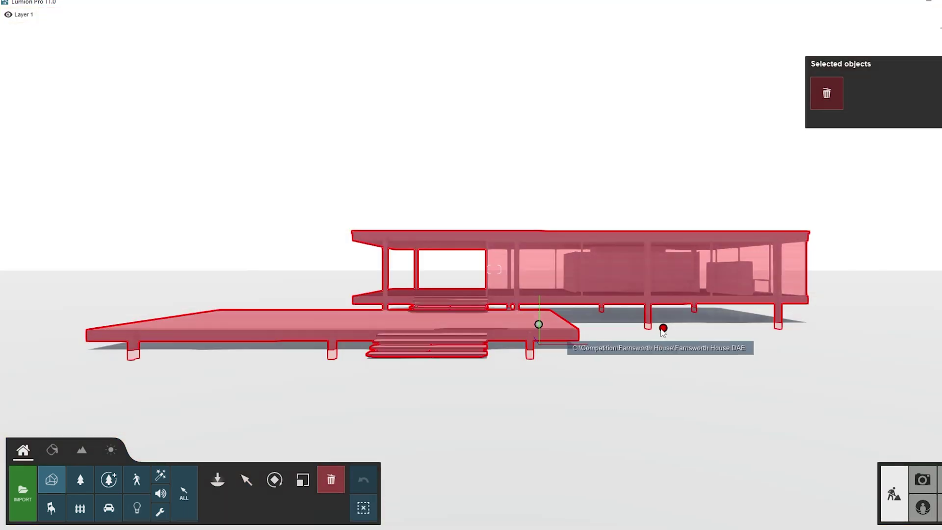
{"action": "left_click", "coordinate": [539, 324]}
Step: Import the physical model file from the 13 Physical model folder into the scene
{"action": "left_click", "coordinate": [228, 479]}
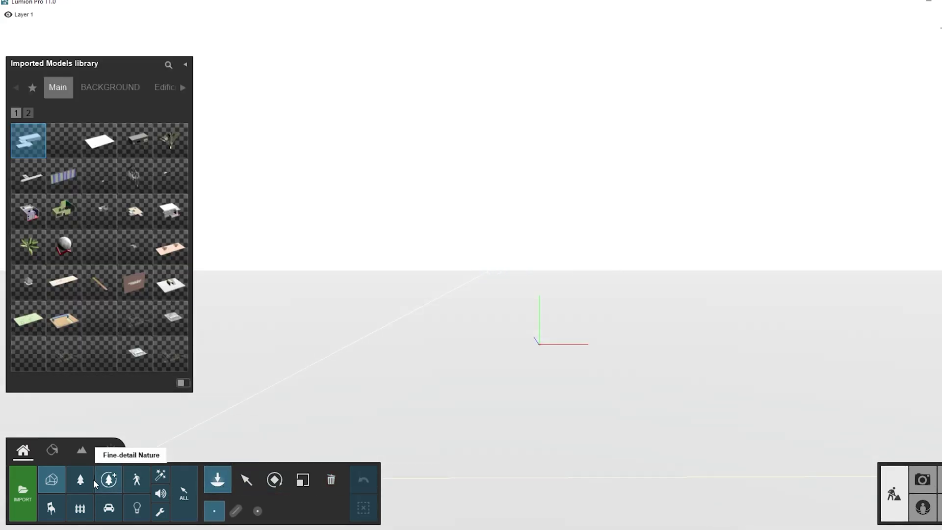
{"action": "left_click", "coordinate": [38, 486]}
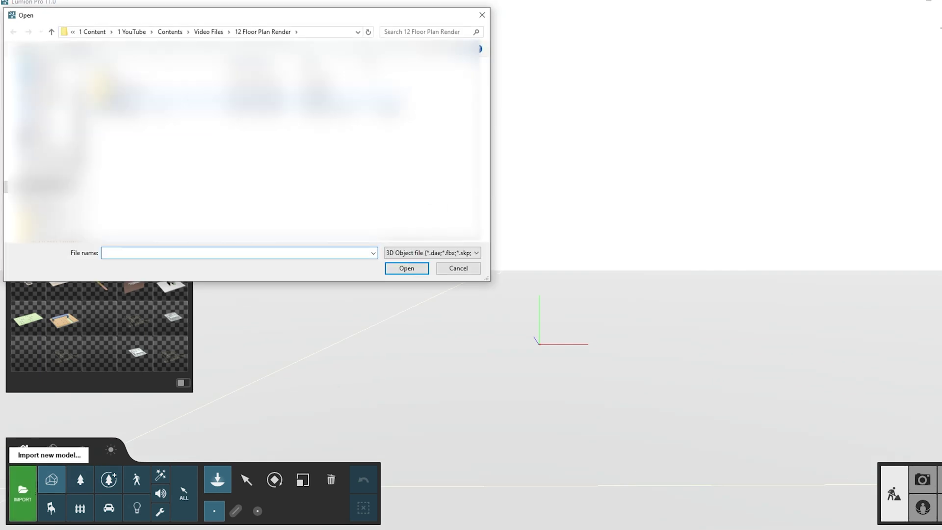
{"action": "left_click", "coordinate": [212, 35]}
{"action": "double_click", "coordinate": [135, 207]}
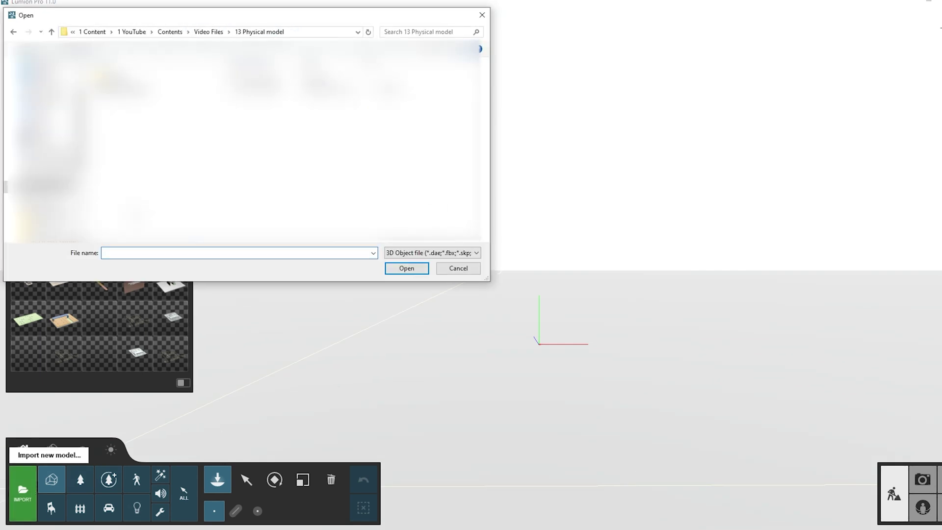
{"action": "left_click", "coordinate": [408, 269]}
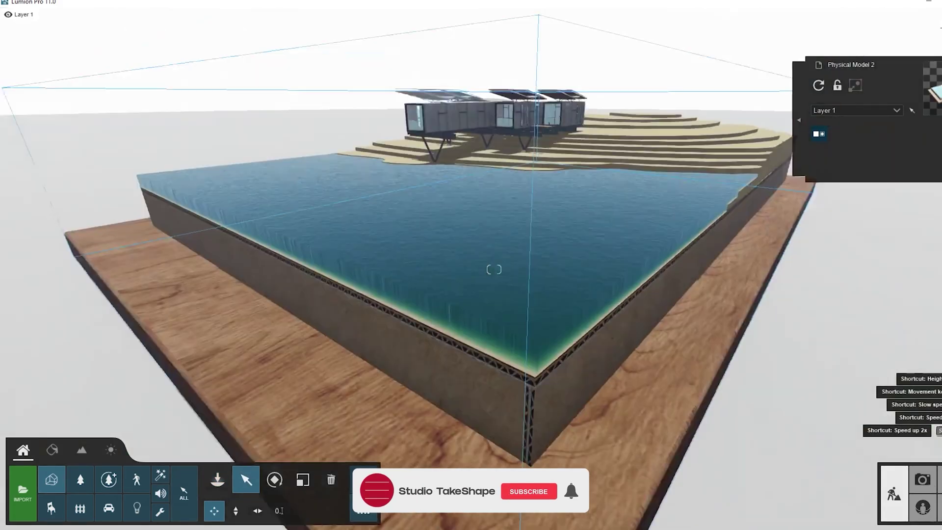
Step: Replace the water surface's material with the indoor glass material Rough Glass 004
{"action": "scroll", "coordinate": [476, 311], "scroll_direction": "up", "scroll_amount": 5}
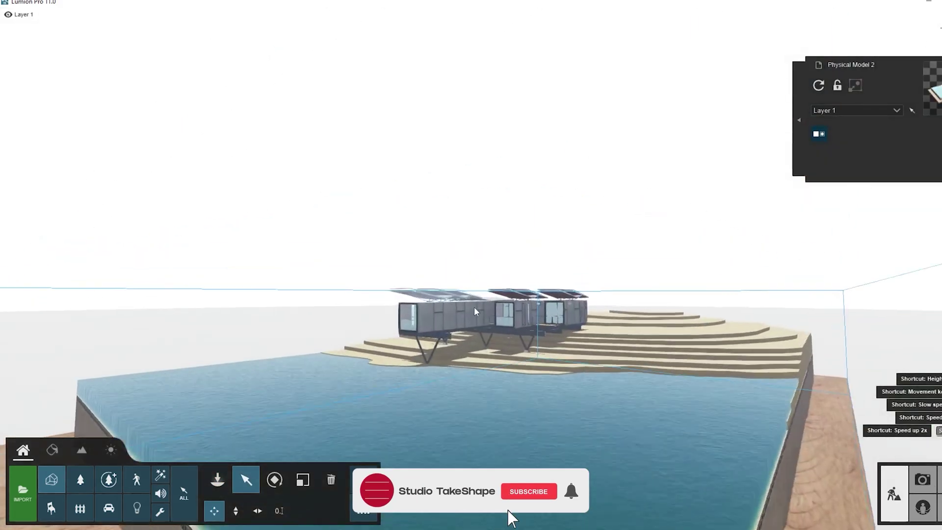
{"action": "right_click_drag", "start_coordinate": [444, 364], "coordinate": [267, 252]}
{"action": "scroll", "coordinate": [260, 265], "scroll_direction": "down", "scroll_amount": 5}
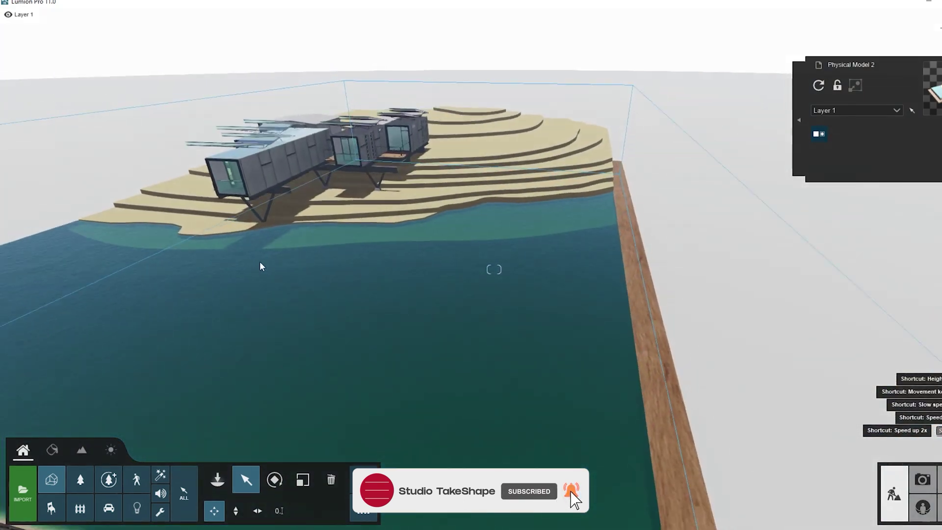
{"action": "right_click_drag", "start_coordinate": [411, 280], "coordinate": [431, 299]}
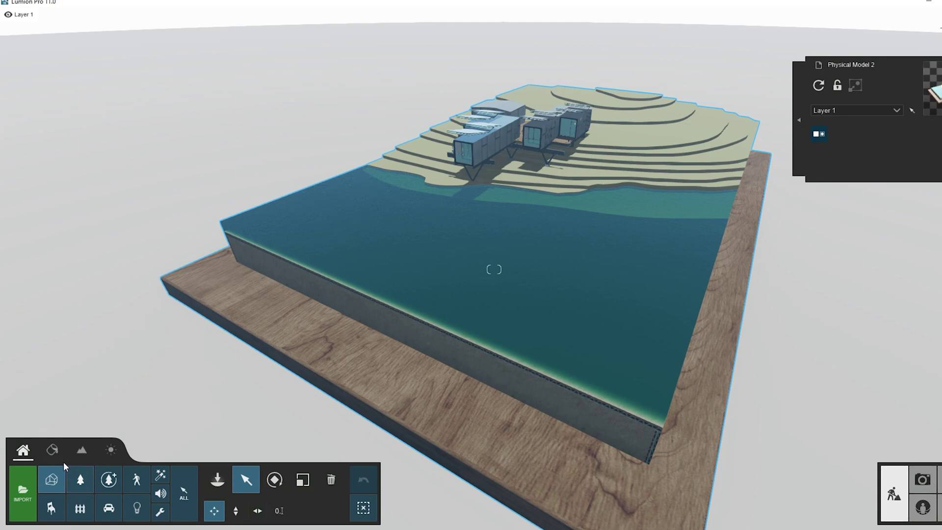
{"action": "left_click", "coordinate": [57, 453]}
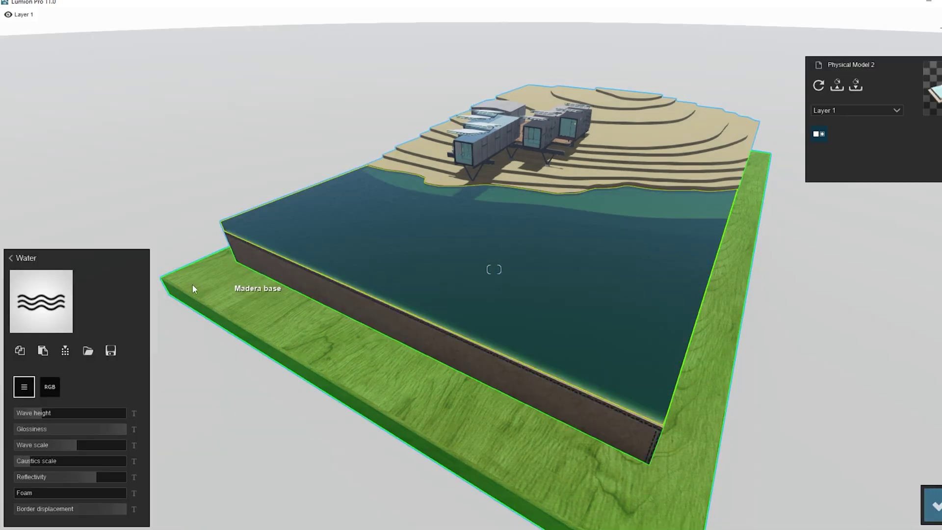
{"action": "left_click", "coordinate": [59, 311]}
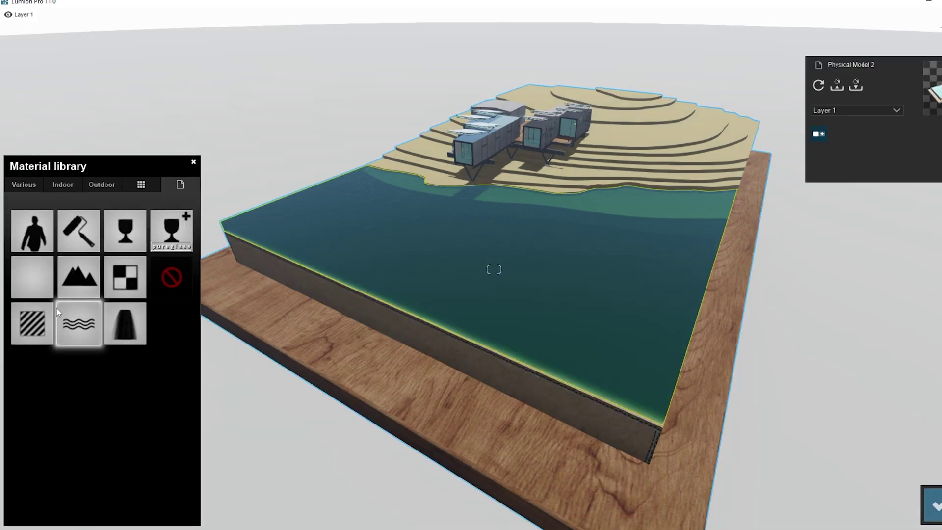
{"action": "left_click", "coordinate": [63, 185]}
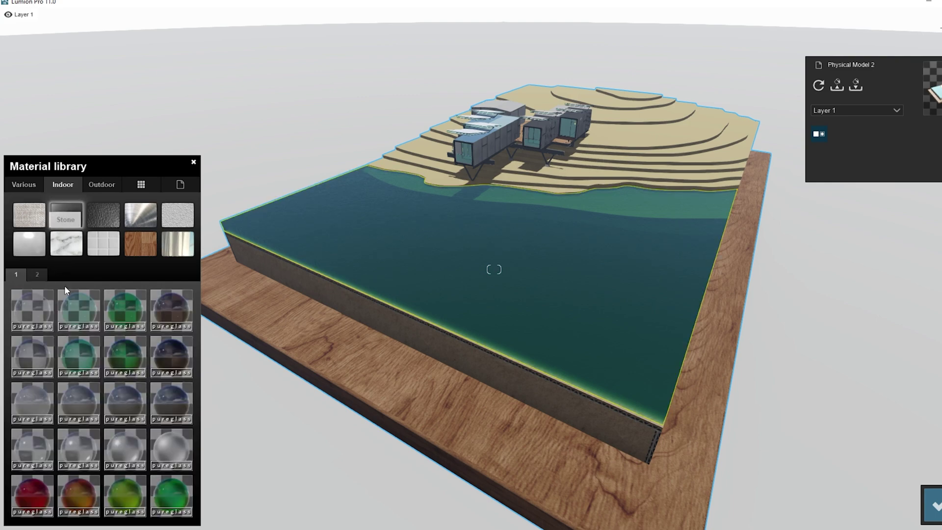
{"action": "left_click", "coordinate": [171, 447]}
Step: Tint the water surface's Rough Glass 004 material light blue
{"action": "scroll", "coordinate": [463, 317], "scroll_direction": "up", "scroll_amount": 2}
{"action": "scroll", "coordinate": [492, 304], "scroll_direction": "up", "scroll_amount": 10}
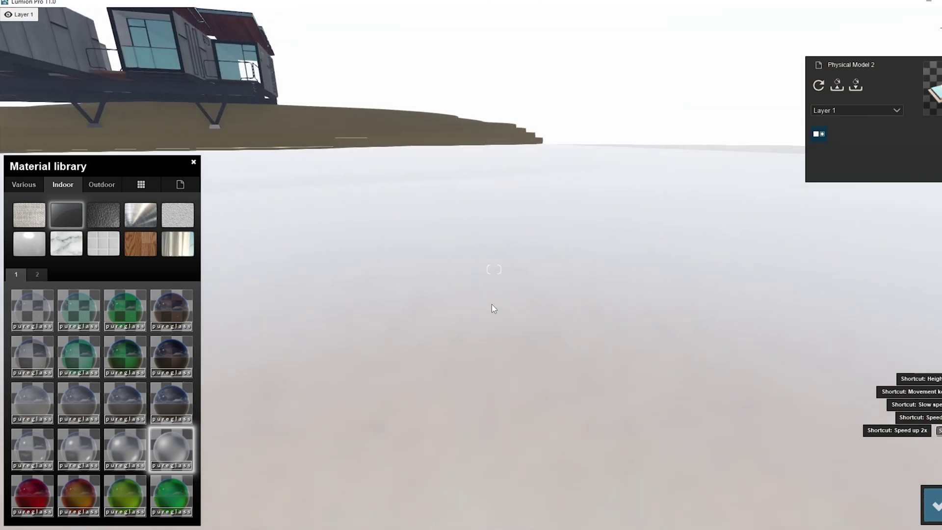
{"action": "right_click_drag", "start_coordinate": [491, 304], "coordinate": [480, 278]}
{"action": "scroll", "coordinate": [391, 236], "scroll_direction": "down", "scroll_amount": 5}
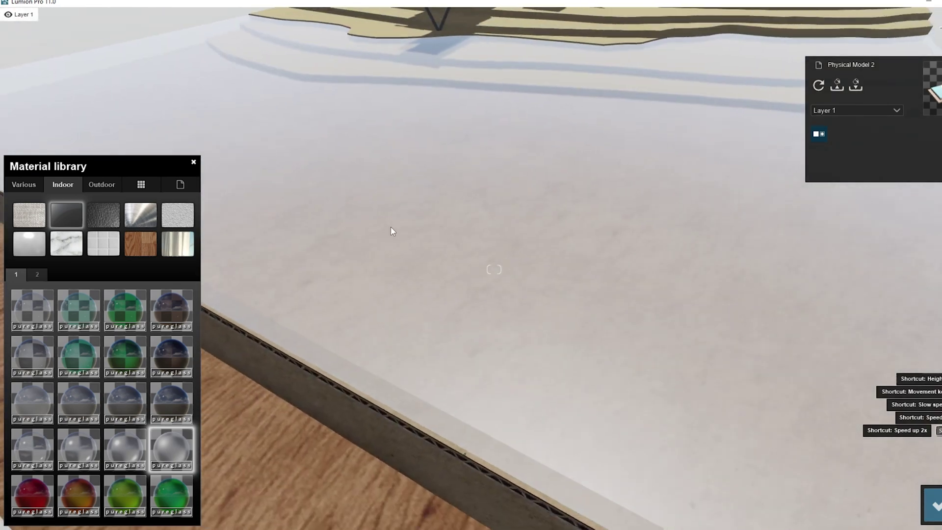
{"action": "scroll", "coordinate": [419, 210], "scroll_direction": "down", "scroll_amount": 5}
{"action": "left_click", "coordinate": [253, 255]}
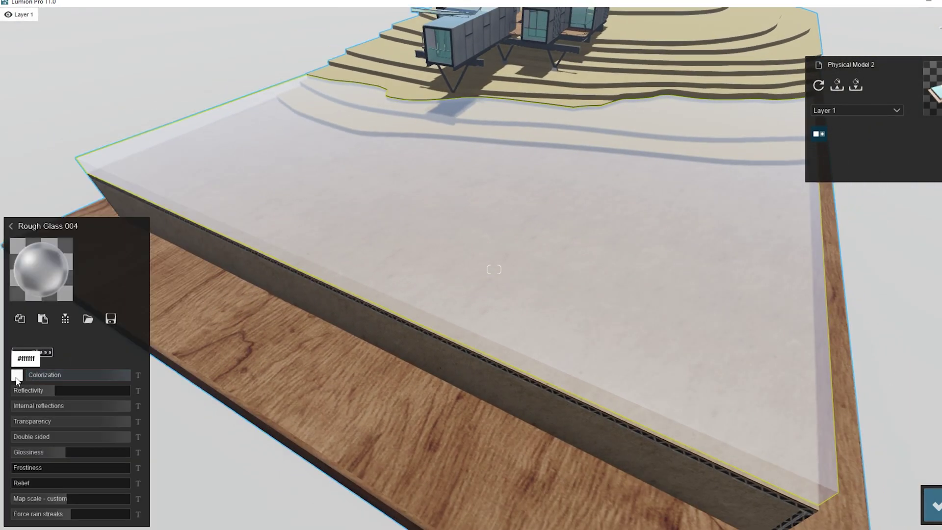
{"action": "left_click", "coordinate": [17, 376]}
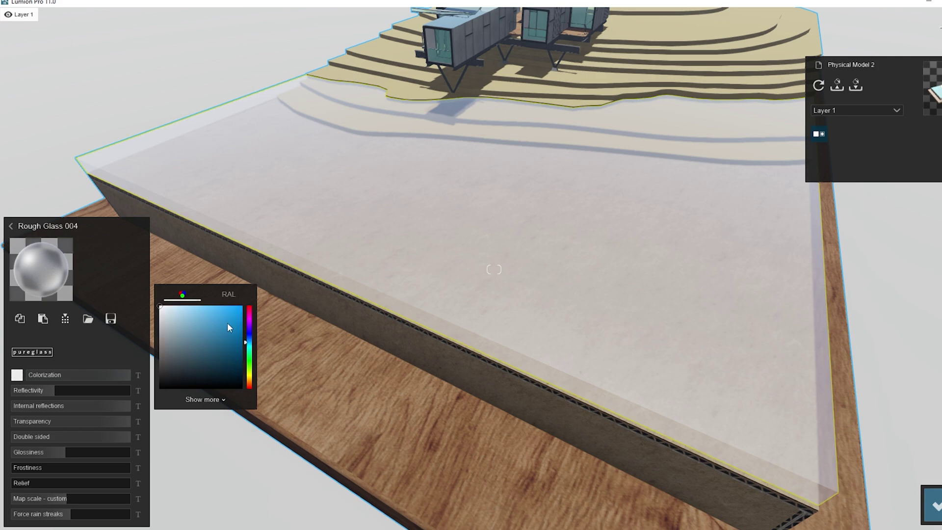
{"action": "left_click", "coordinate": [228, 306]}
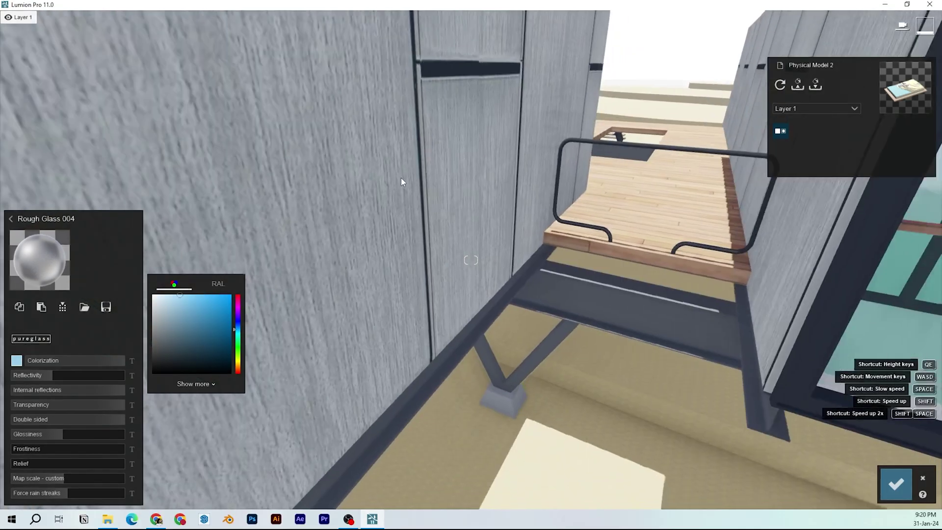
Step: Assign a Standard material to the steel floor beams and load the mill board xxl cc image as its colour texture
{"action": "scroll", "coordinate": [471, 260], "scroll_direction": "down", "scroll_amount": 5}
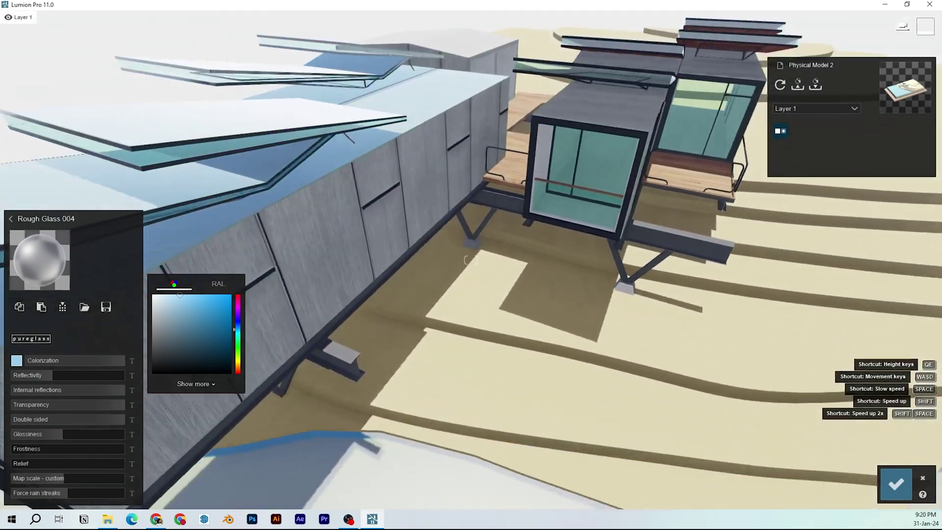
{"action": "right_click_drag", "start_coordinate": [469, 196], "coordinate": [437, 251]}
{"action": "key", "text": "w"}
{"action": "key", "text": "s"}
{"action": "key", "text": "w"}
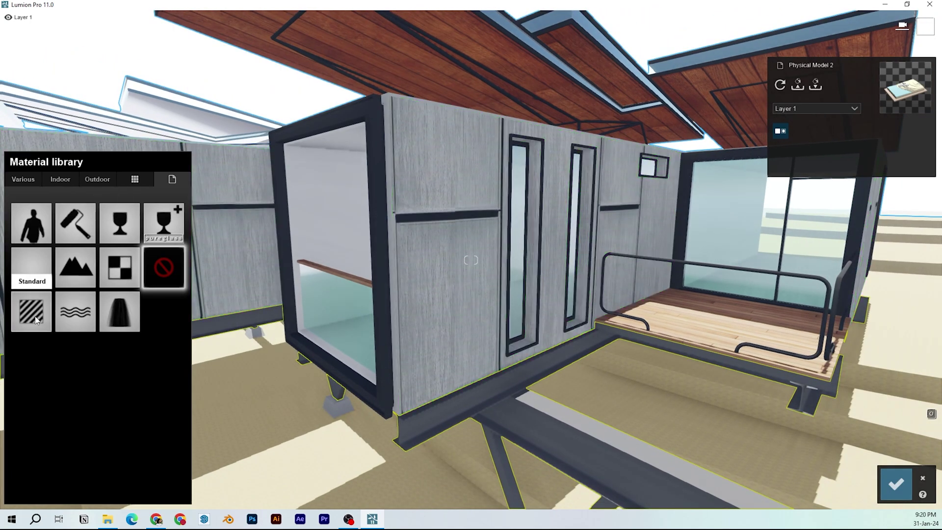
{"action": "left_click", "coordinate": [35, 320]}
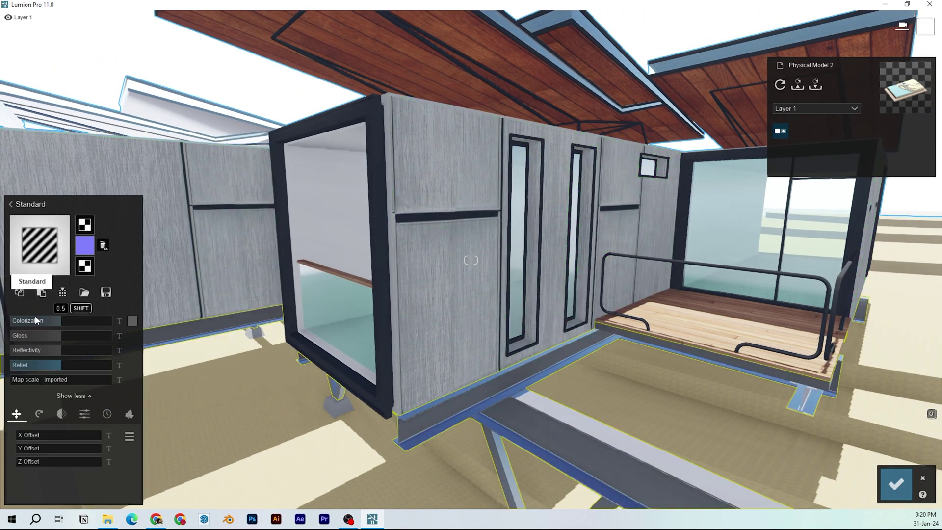
{"action": "left_click", "coordinate": [84, 226]}
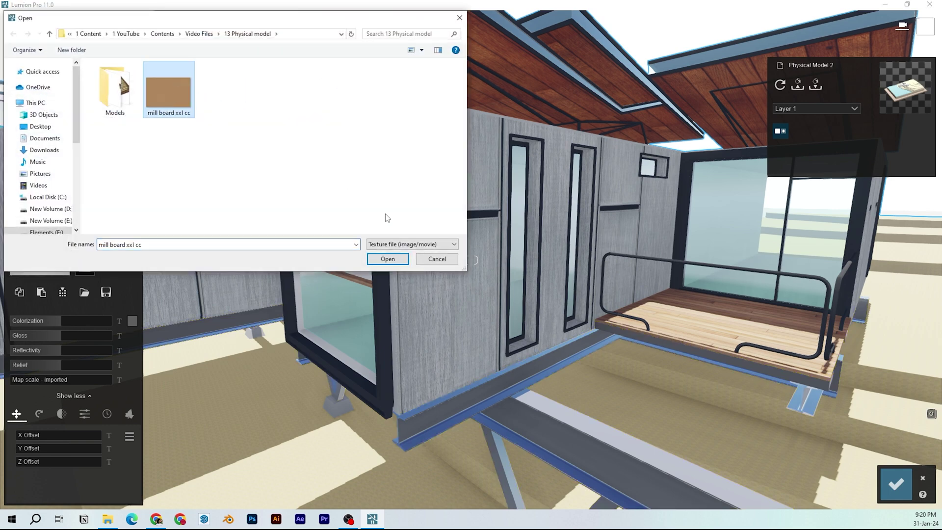
{"action": "left_click", "coordinate": [388, 259]}
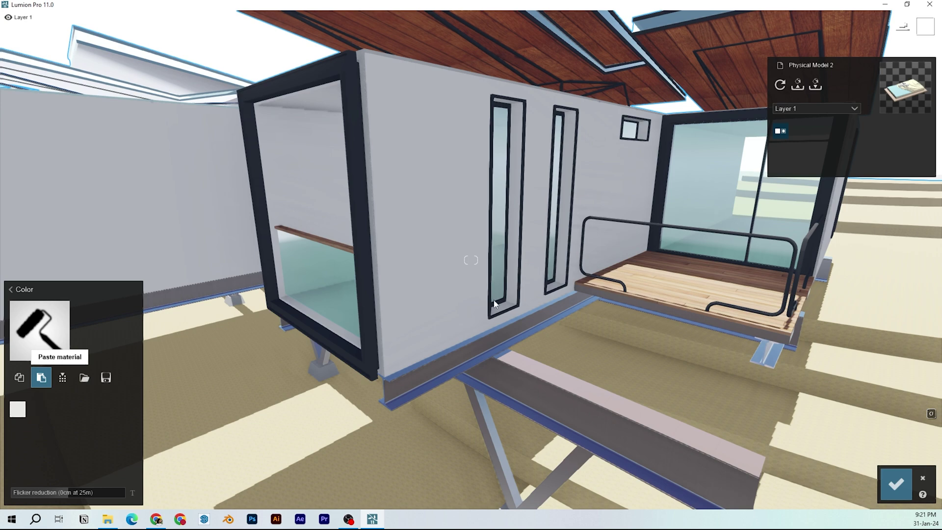
Step: Paste the mill board material onto the container walls and set its colorization to 0.0
{"action": "key", "text": "w"}
{"action": "right_click_drag", "start_coordinate": [495, 304], "coordinate": [473, 309]}
{"action": "left_click_drag", "start_coordinate": [43, 320], "coordinate": [11, 321]}
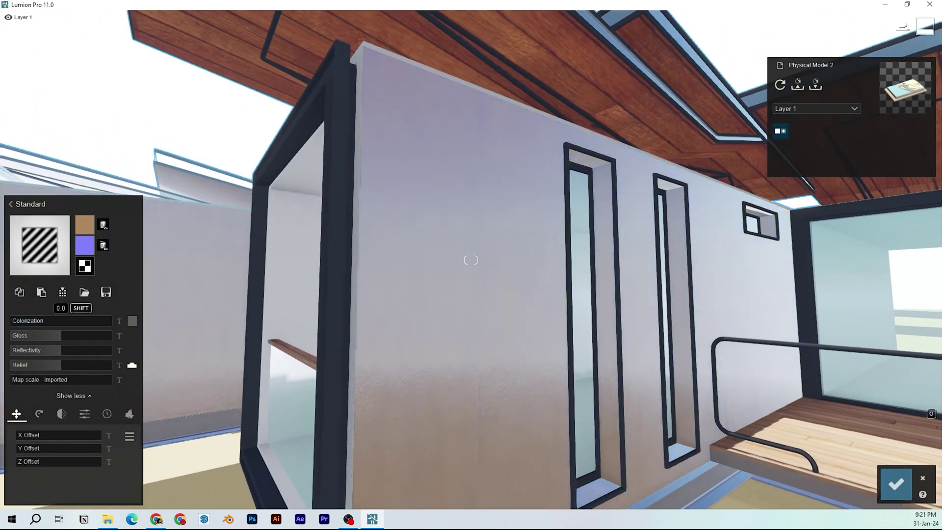
{"action": "right_click_drag", "start_coordinate": [400, 216], "coordinate": [319, 271]}
{"action": "key", "text": "w"}
{"action": "key", "text": "d"}
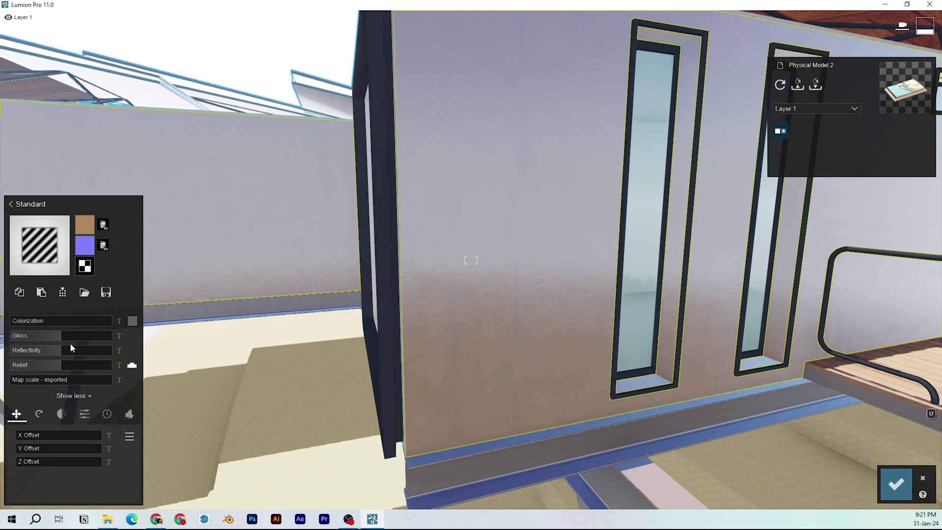
Step: Lower the wall material's gloss, reflectivity and relief, and give its texture a custom map scale and a Y offset of about 0.2
{"action": "left_click", "coordinate": [36, 336]}
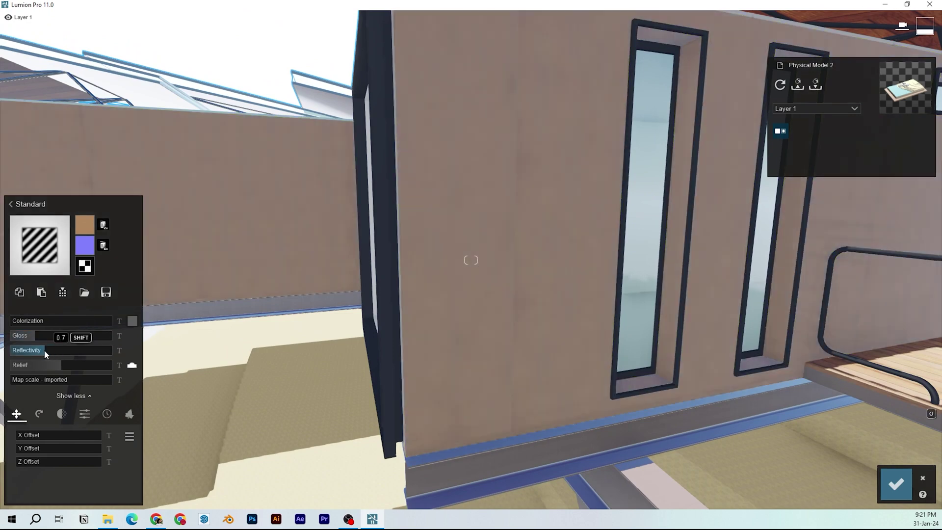
{"action": "left_click_drag", "start_coordinate": [44, 351], "coordinate": [40, 349]}
{"action": "right_click_drag", "start_coordinate": [314, 304], "coordinate": [372, 301]}
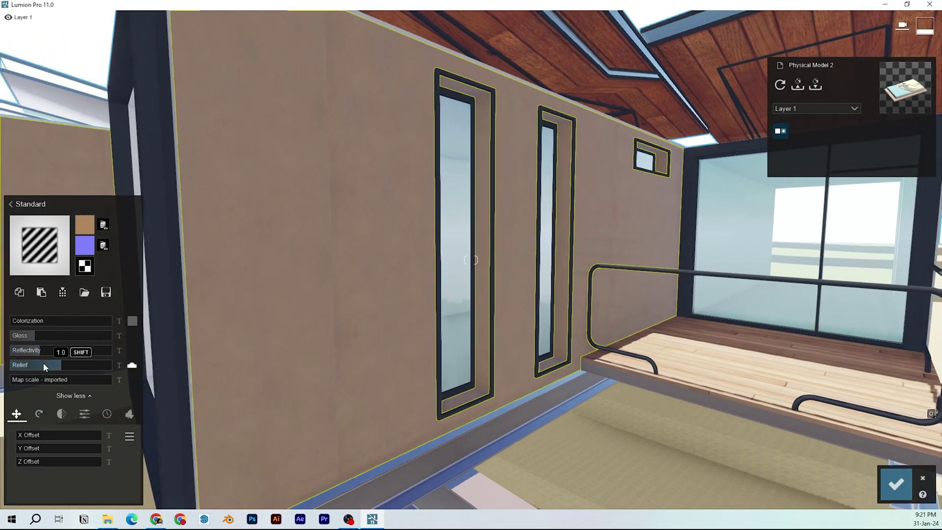
{"action": "mouse_move", "coordinate": [43, 365]}
{"action": "left_mouse_down"}
{"action": "mouse_move", "coordinate": [23, 381]}
{"action": "mouse_move", "coordinate": [51, 377]}
{"action": "left_mouse_up"}
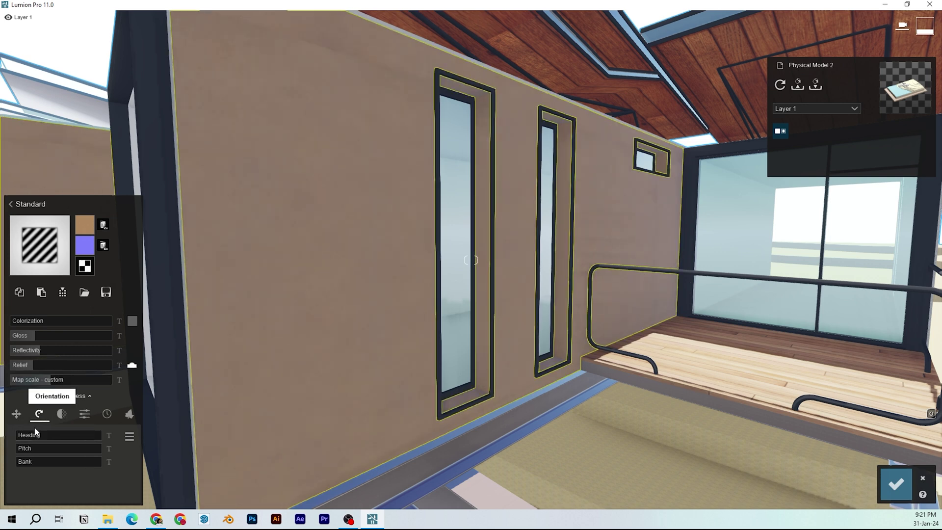
{"action": "left_click_drag", "start_coordinate": [27, 437], "coordinate": [42, 435]}
{"action": "left_click", "coordinate": [17, 415]}
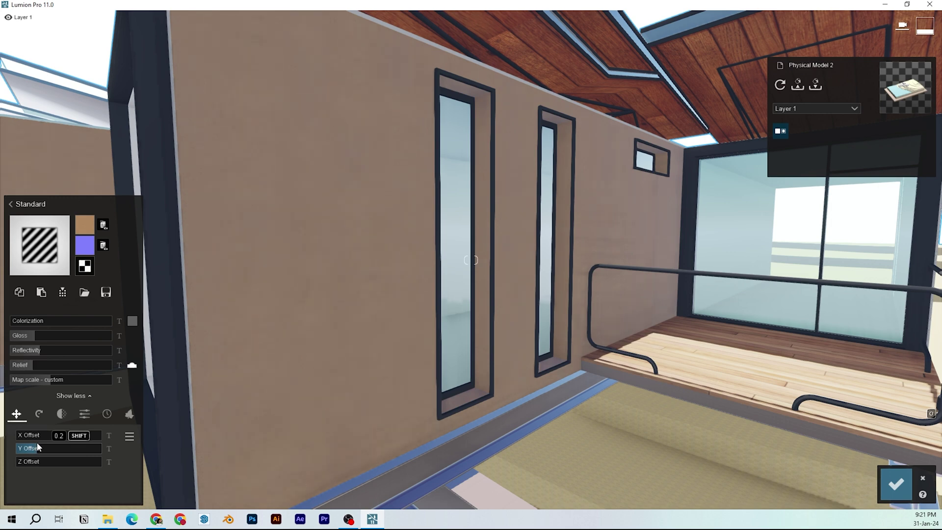
Step: Replace the container roofs' Castelatto Scaleno material with the copied mill board material
{"action": "key", "text": "s"}
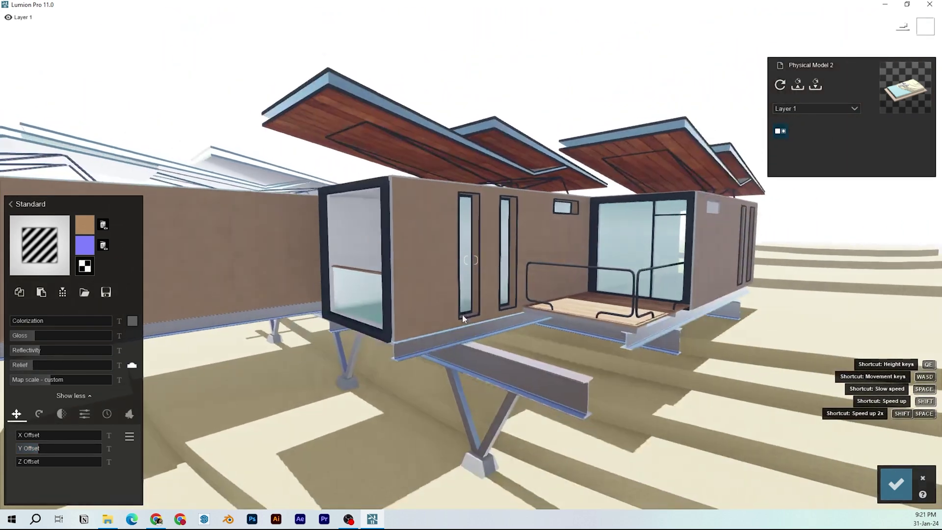
{"action": "right_click_drag", "start_coordinate": [462, 314], "coordinate": [437, 314]}
{"action": "scroll", "coordinate": [463, 313], "scroll_direction": "up", "scroll_amount": 5}
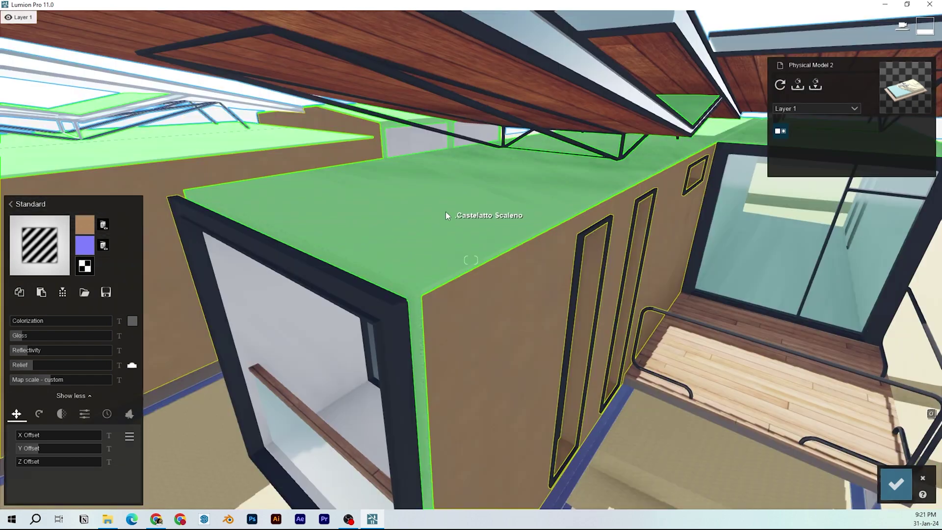
{"action": "left_click", "coordinate": [446, 211]}
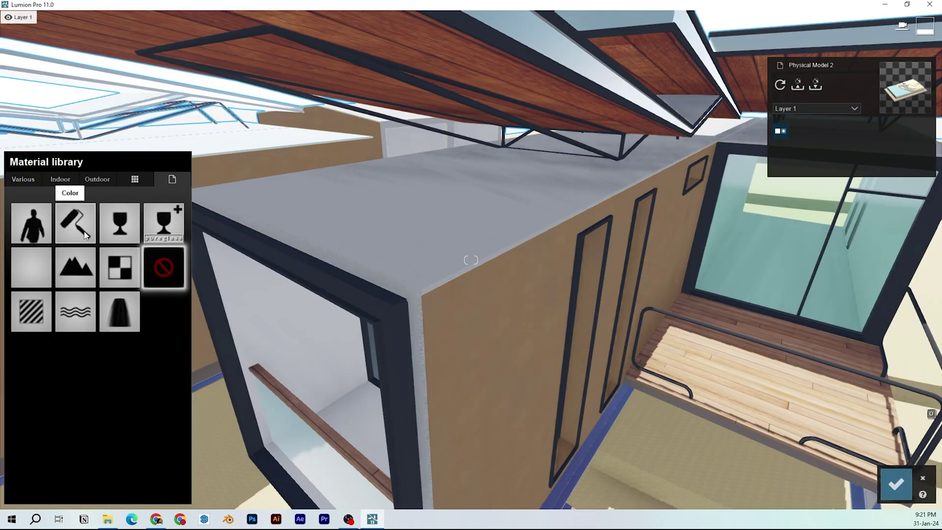
{"action": "left_click", "coordinate": [68, 288]}
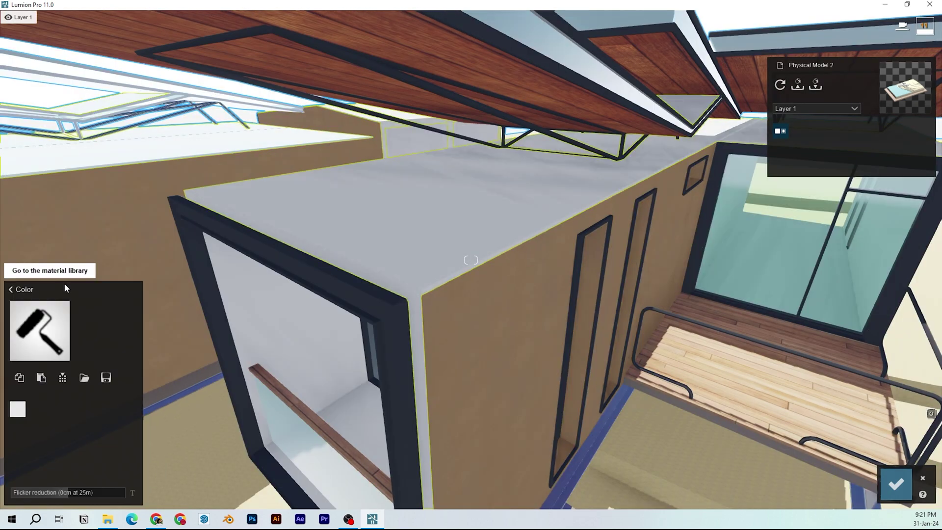
{"action": "left_click", "coordinate": [42, 377]}
Step: Slightly raise the colorization of the mill board material on the window frames and railings
{"action": "scroll", "coordinate": [405, 189], "scroll_direction": "down", "scroll_amount": 5}
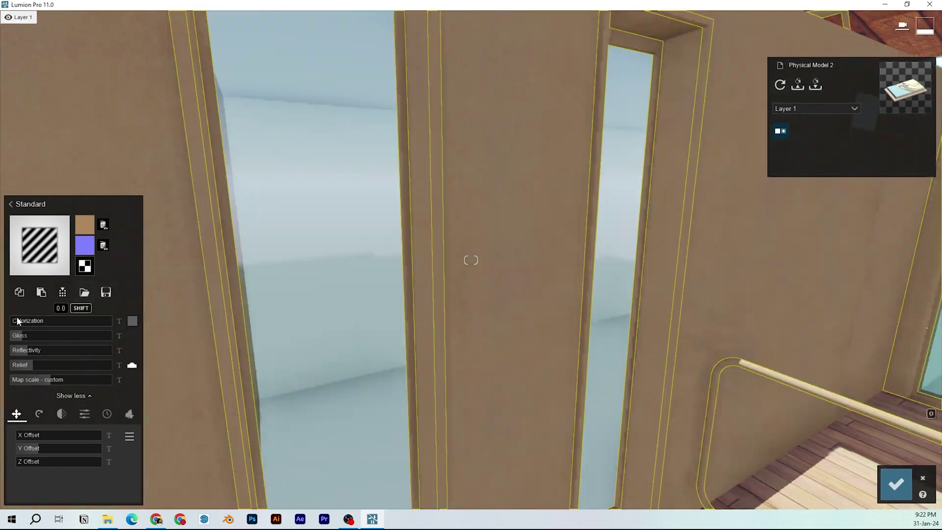
{"action": "left_click_drag", "start_coordinate": [17, 321], "coordinate": [33, 322]}
{"action": "scroll", "coordinate": [466, 308], "scroll_direction": "down", "scroll_amount": 5}
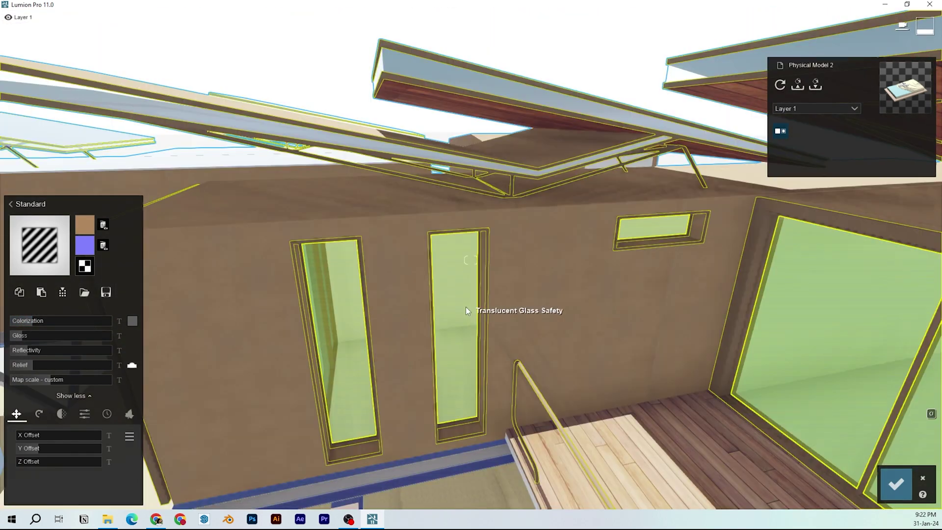
Step: Replace the narrow wall windows' glass with the indoor glass material Rough Glass 004
{"action": "left_click", "coordinate": [466, 307]}
{"action": "left_click", "coordinate": [52, 268]}
{"action": "left_click", "coordinate": [168, 429]}
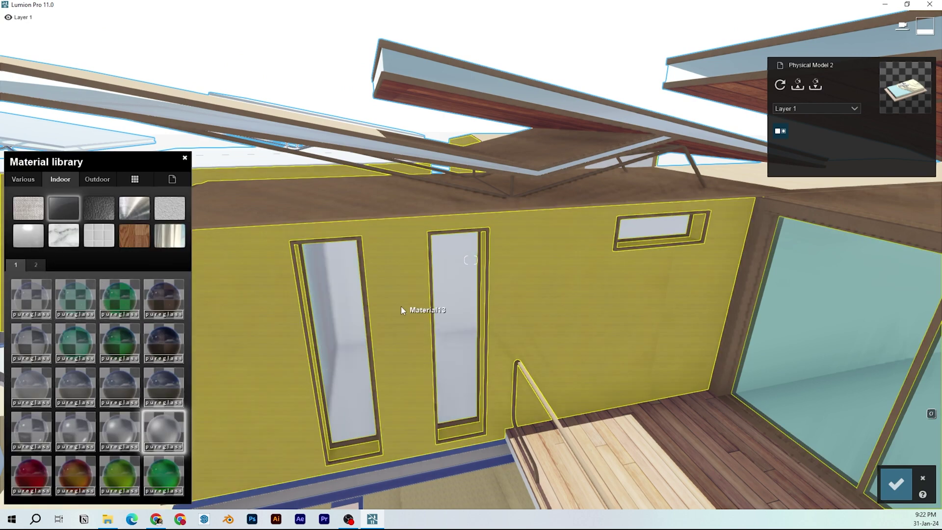
Step: Replace the deck's material with the indoor wood Polii Wood Flooring 13 2k and adjust its texture heading
{"action": "right_click_drag", "start_coordinate": [404, 306], "coordinate": [438, 278]}
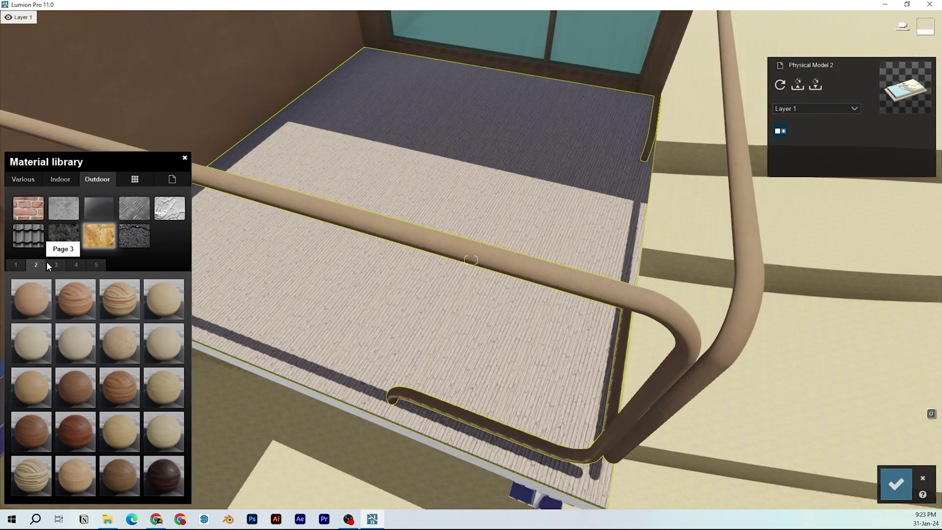
{"action": "left_click", "coordinate": [56, 265]}
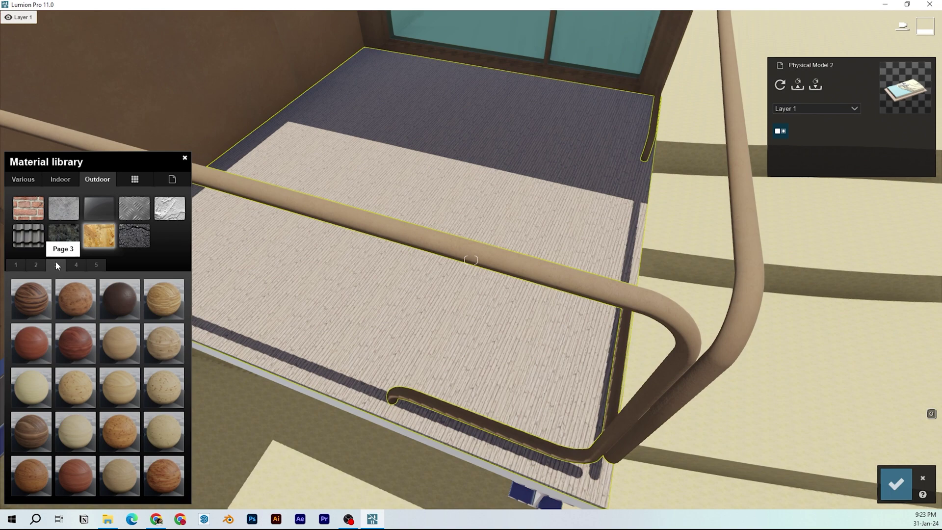
{"action": "left_click", "coordinate": [77, 265]}
{"action": "left_click", "coordinate": [96, 265]}
{"action": "left_click", "coordinate": [16, 265]}
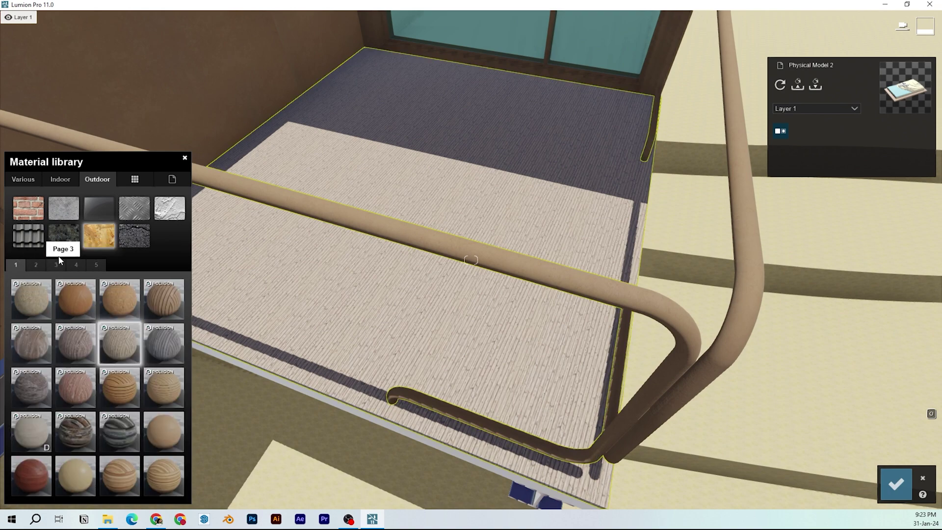
{"action": "left_click", "coordinate": [62, 179]}
{"action": "left_click", "coordinate": [128, 236]}
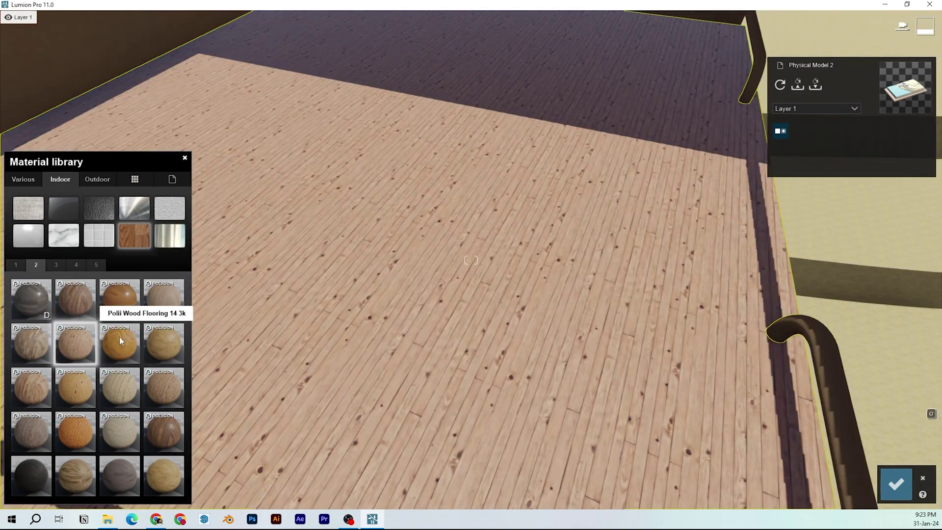
{"action": "left_click", "coordinate": [119, 339]}
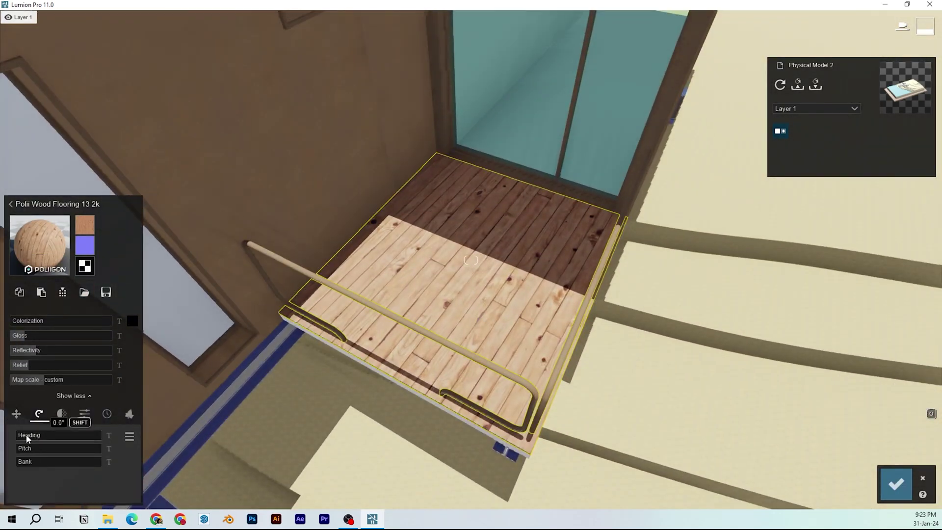
{"action": "left_click_drag", "start_coordinate": [27, 438], "coordinate": [1, 438]}
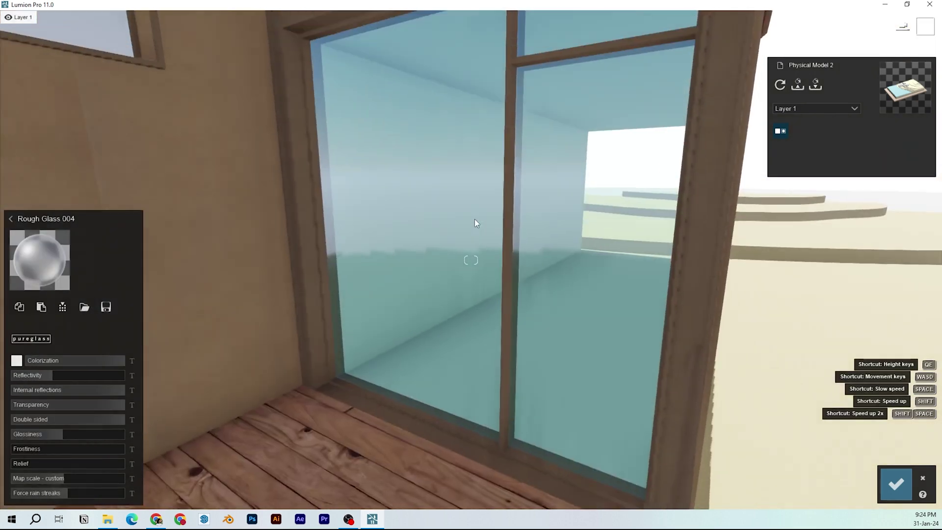
Step: Replace the Translucent Glass Safety on the large glazed doors with Rough Glass 004
{"action": "key", "text": "w"}
{"action": "key", "text": "s"}
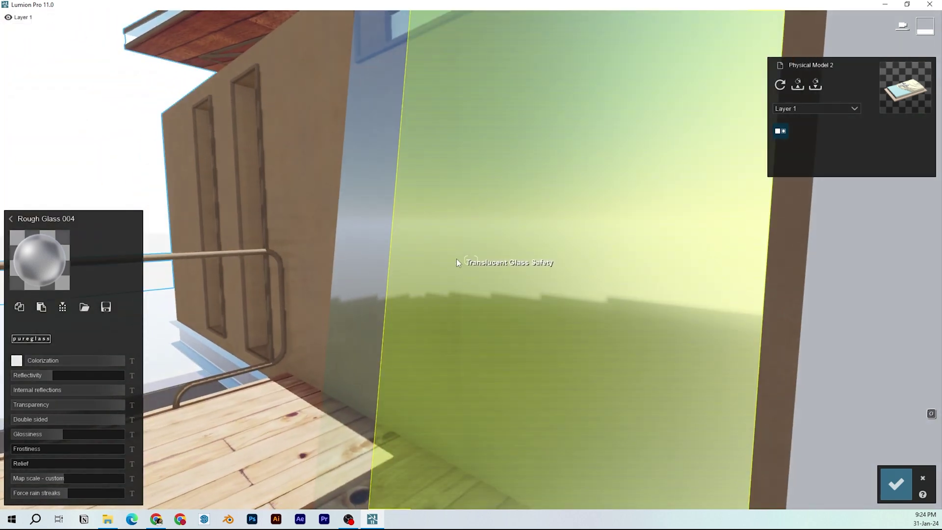
{"action": "left_click", "coordinate": [459, 260]}
{"action": "left_click", "coordinate": [29, 267]}
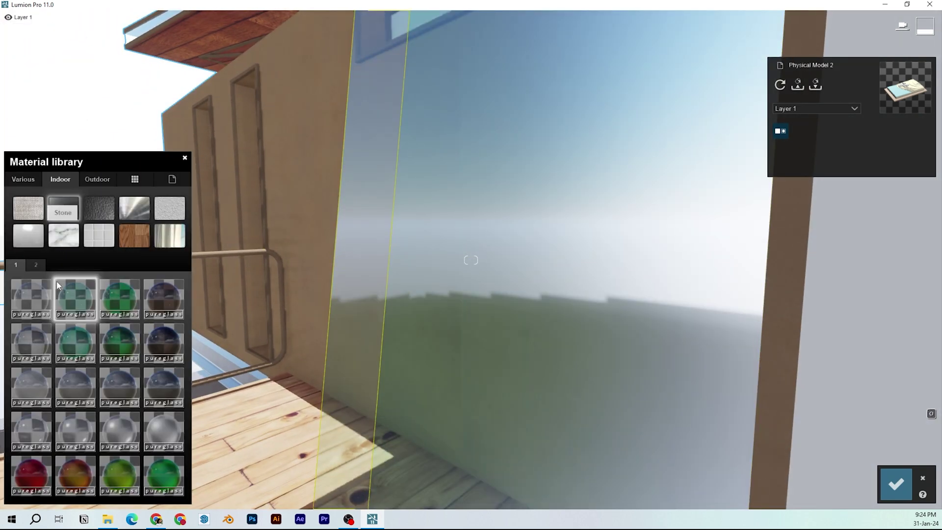
{"action": "left_click", "coordinate": [158, 431]}
Step: Examine the roof surfaces and the tilted roof panels above the containers
{"action": "right_click_drag", "start_coordinate": [631, 254], "coordinate": [433, 200]}
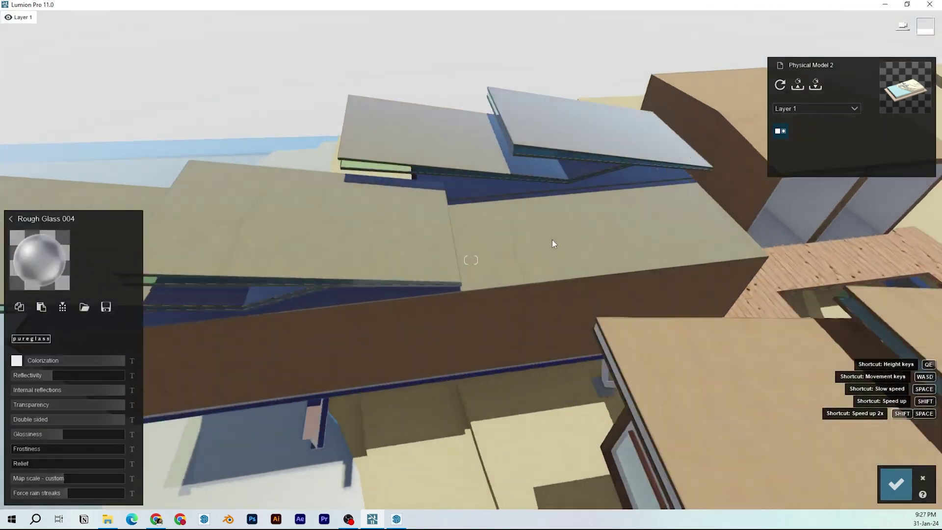
{"action": "key", "text": "w"}
{"action": "right_click_drag", "start_coordinate": [552, 240], "coordinate": [467, 208]}
{"action": "key", "text": "s"}
{"action": "key", "text": "s"}
{"action": "right_click_drag", "start_coordinate": [467, 265], "coordinate": [566, 315]}
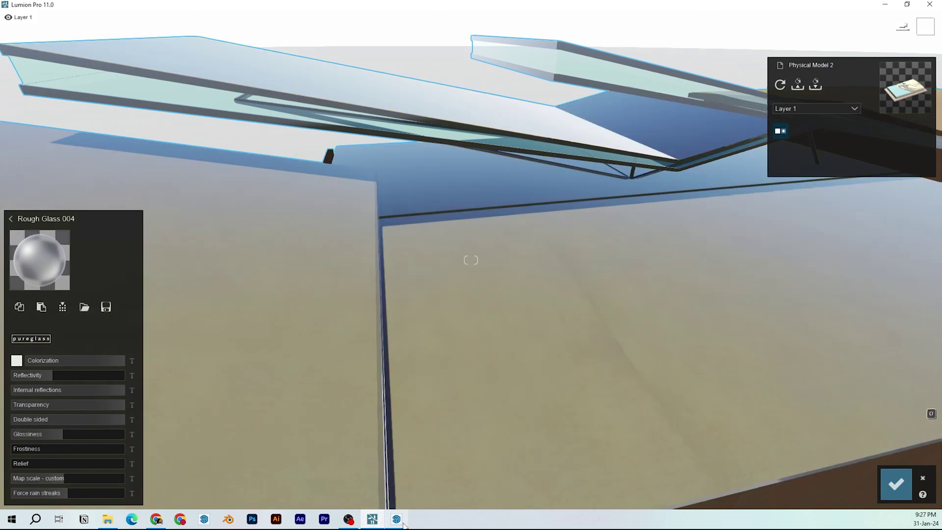
Step: Switch to SketchUp and paint the V-shaped column supports with a new separate slate blue material
{"action": "left_click", "coordinate": [396, 519]}
{"action": "middle_click_drag", "start_coordinate": [270, 404], "coordinate": [931, 239]}
{"action": "left_click", "coordinate": [928, 236]}
{"action": "left_click", "coordinate": [242, 337]}
{"action": "mouse_move", "coordinate": [242, 337]}
{"action": "middle_mouse_down"}
{"action": "mouse_move", "coordinate": [313, 204]}
{"action": "mouse_move", "coordinate": [319, 226]}
{"action": "middle_mouse_up"}
{"action": "left_click", "coordinate": [319, 226]}
{"action": "middle_click_drag", "start_coordinate": [315, 181], "coordinate": [230, 188]}
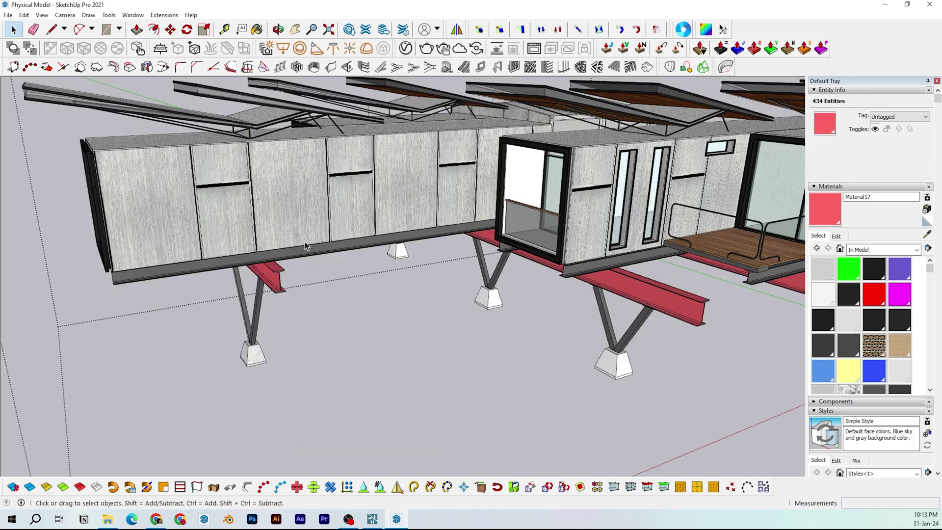
{"action": "scroll", "coordinate": [304, 245], "scroll_direction": "up", "scroll_amount": 5}
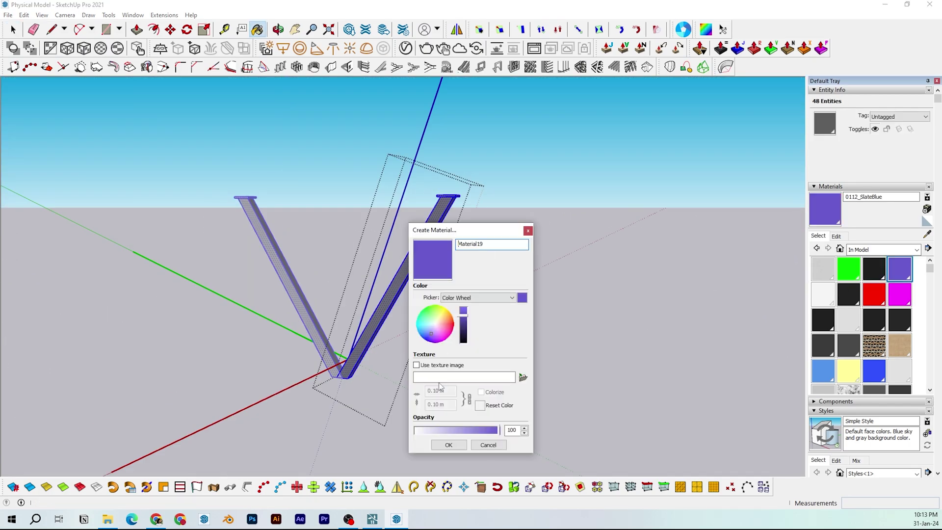
{"action": "key", "text": "Return"}
{"action": "key", "text": "space"}
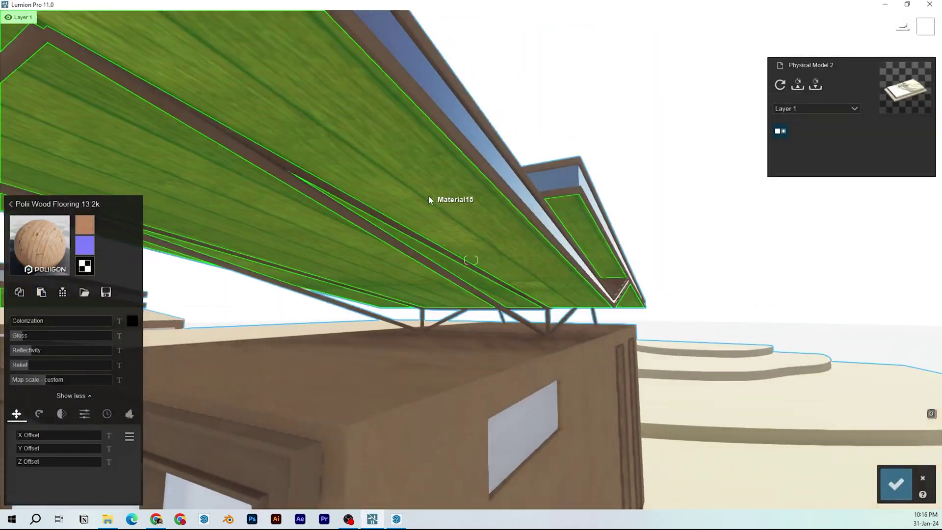
Step: Switch to Lumion and finish giving the tilted roof panels' undersides the Polii Wood Flooring 13 2k material
{"action": "left_click", "coordinate": [10, 203]}
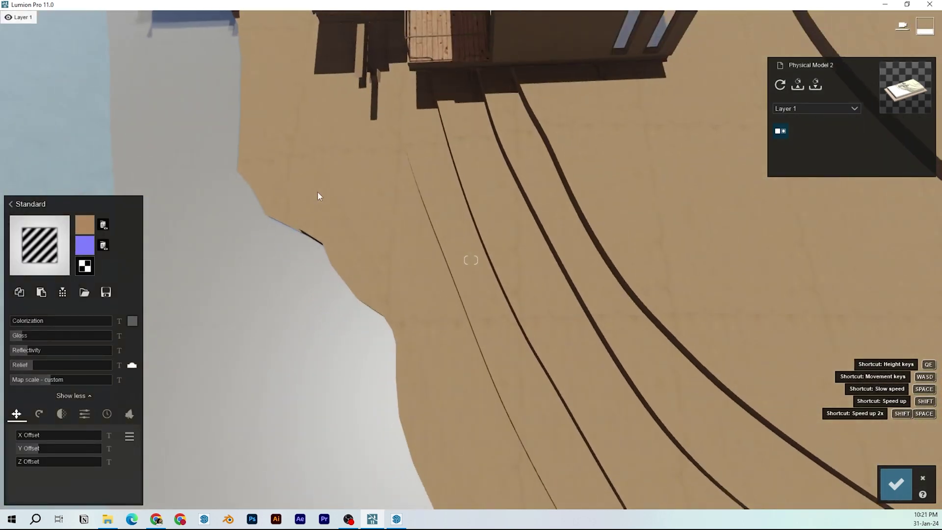
{"action": "right_click_drag", "start_coordinate": [318, 196], "coordinate": [337, 192]}
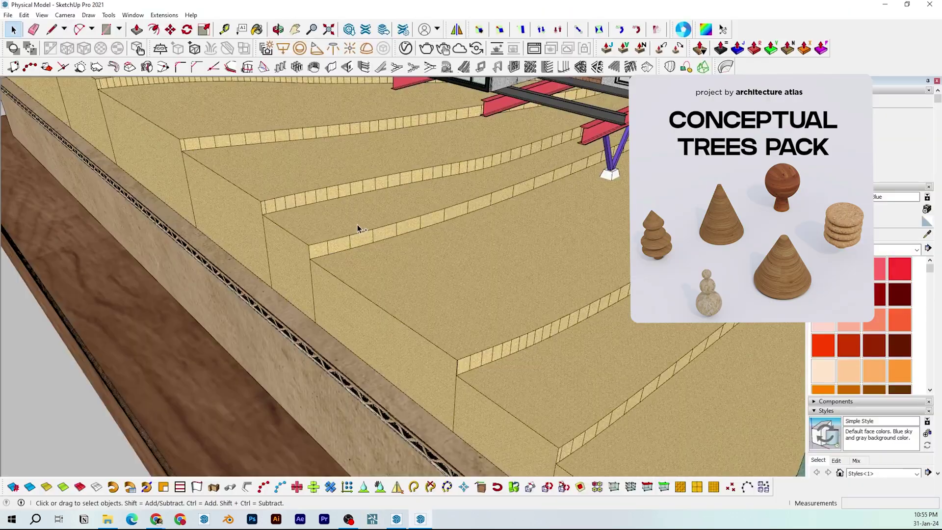
Step: Switch to SketchUp, place a layered cone tree on the terraced terrain and copy it to spots near the house
{"action": "right_click", "coordinate": [70, 130]}
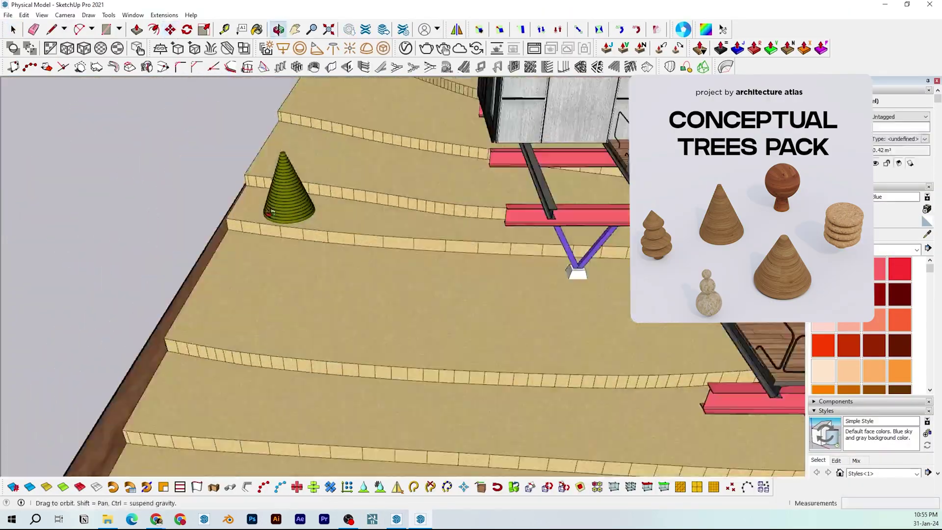
{"action": "scroll", "coordinate": [362, 119], "scroll_direction": "down", "scroll_amount": 4}
{"action": "middle_click_drag", "start_coordinate": [362, 119], "coordinate": [183, 366]}
{"action": "left_click", "coordinate": [476, 305]}
{"action": "scroll", "coordinate": [479, 306], "scroll_direction": "up", "scroll_amount": 3}
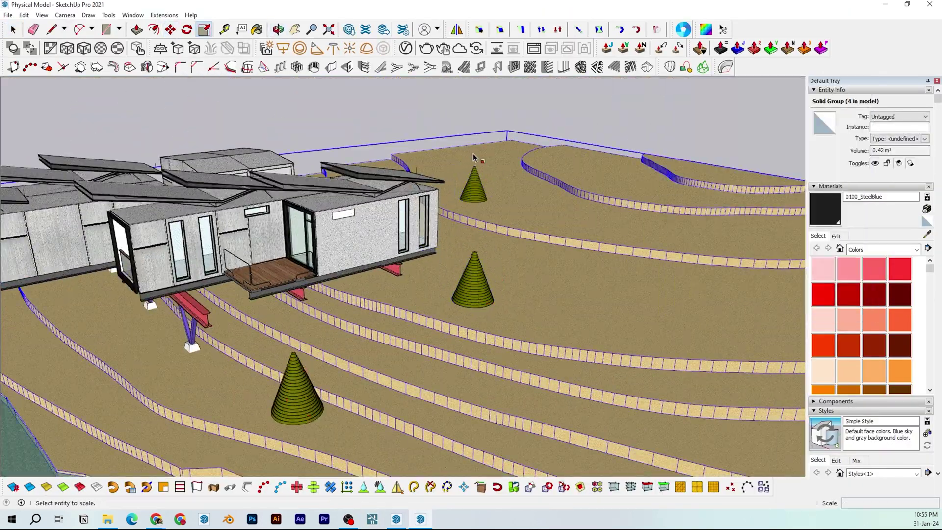
Step: Scale a cone tree taller and copy it onto the terraces beyond the house
{"action": "left_click", "coordinate": [476, 133]}
{"action": "key", "text": "m"}
{"action": "left_click", "coordinate": [494, 200]}
{"action": "key", "text": "ctrl"}
{"action": "left_click", "coordinate": [677, 297]}
{"action": "scroll", "coordinate": [407, 152], "scroll_direction": "down", "scroll_amount": 4}
{"action": "scroll", "coordinate": [511, 220], "scroll_direction": "up", "scroll_amount": 2}
{"action": "left_click", "coordinate": [606, 174]}
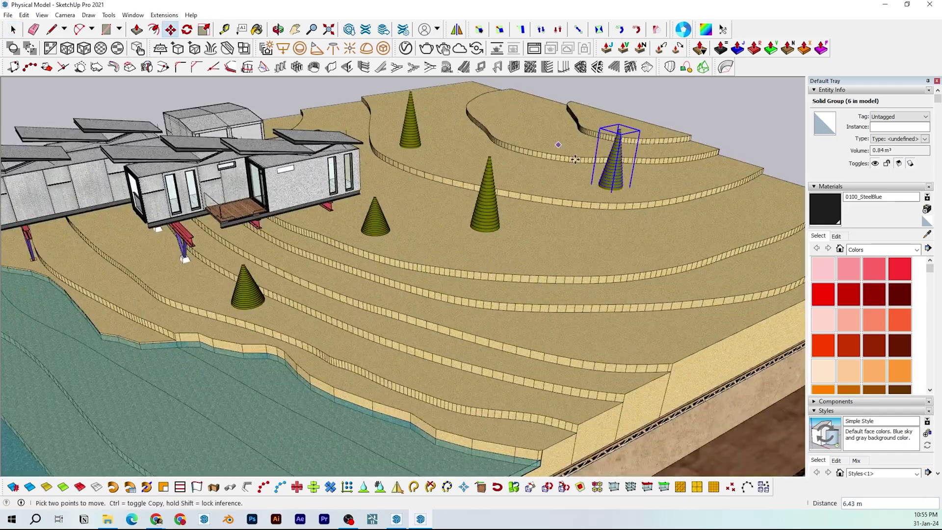
{"action": "scroll", "coordinate": [434, 133], "scroll_direction": "up", "scroll_amount": 5}
{"action": "key", "text": "s"}
{"action": "scroll", "coordinate": [484, 221], "scroll_direction": "down", "scroll_amount": 5}
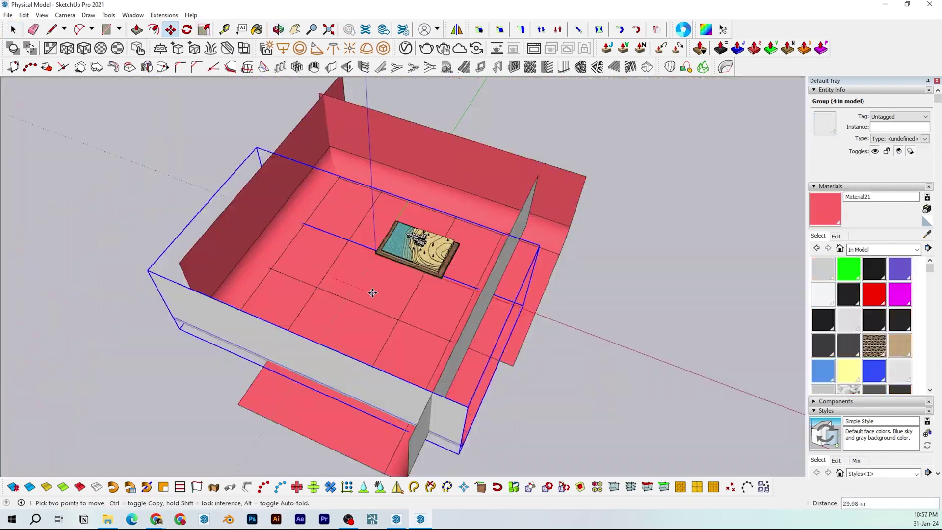
Step: Position the curved backdrop walls around the maquette base and group them into one enclosure
{"action": "left_click", "coordinate": [372, 293]}
{"action": "middle_click_drag", "start_coordinate": [373, 293], "coordinate": [425, 286]}
{"action": "left_click", "coordinate": [425, 286]}
{"action": "left_click", "coordinate": [406, 357]}
{"action": "key", "text": "space"}
{"action": "left_click", "coordinate": [337, 172], "text": "shift"}
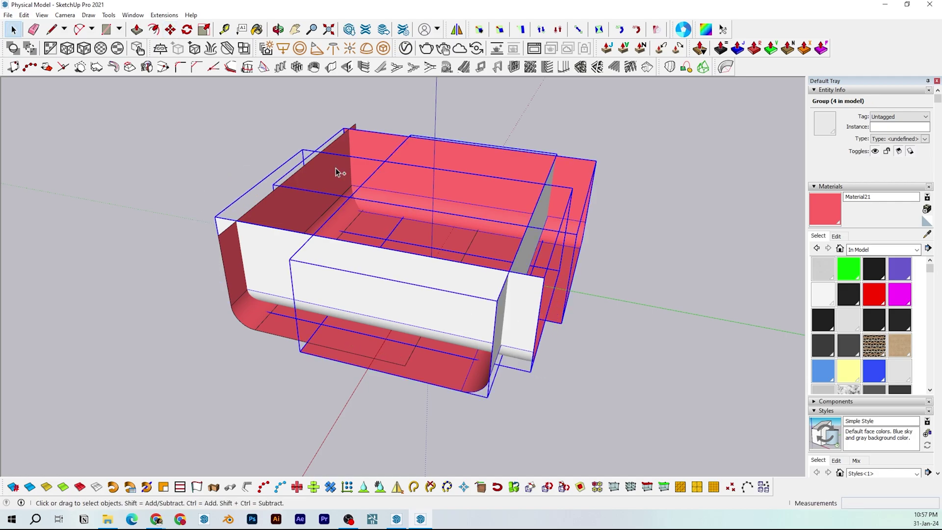
{"action": "key", "text": "ctrl+g"}
{"action": "middle_click_drag", "start_coordinate": [337, 172], "coordinate": [414, 219]}
{"action": "key", "text": "s"}
{"action": "scroll", "coordinate": [440, 193], "scroll_direction": "up", "scroll_amount": 5}
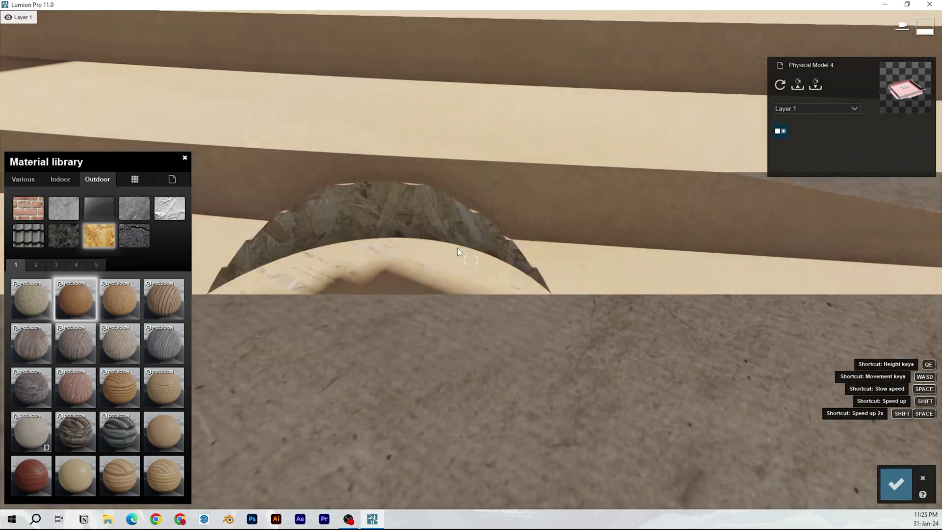
Step: In Lumion, give the cone trees the wood material Polii Wood Fine 022 3k, colorized green at 0.5, and save the material changes
{"action": "key", "text": "s"}
{"action": "right_click_drag", "start_coordinate": [457, 248], "coordinate": [457, 206]}
{"action": "left_click", "coordinate": [184, 157]}
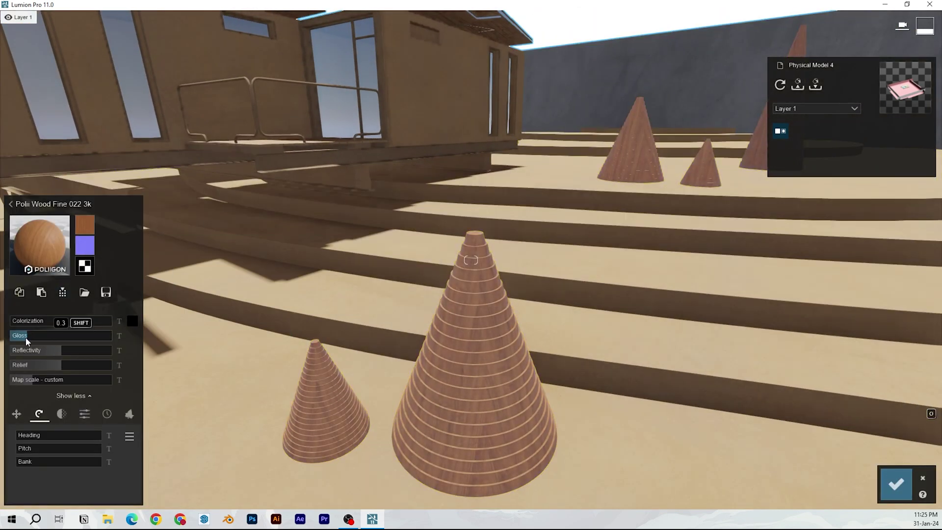
{"action": "left_click", "coordinate": [132, 321]}
{"action": "left_click", "coordinate": [199, 364]}
{"action": "left_click_drag", "start_coordinate": [33, 323], "coordinate": [62, 320]}
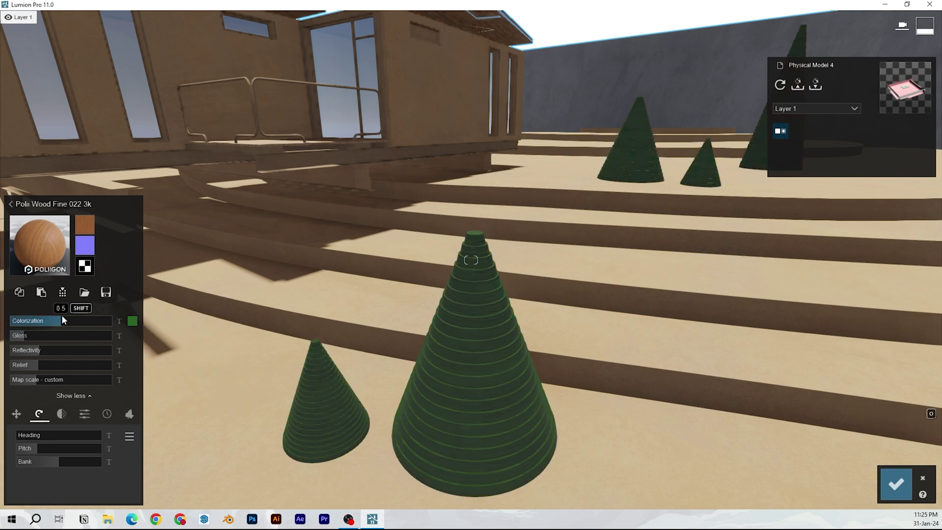
{"action": "left_click", "coordinate": [896, 484]}
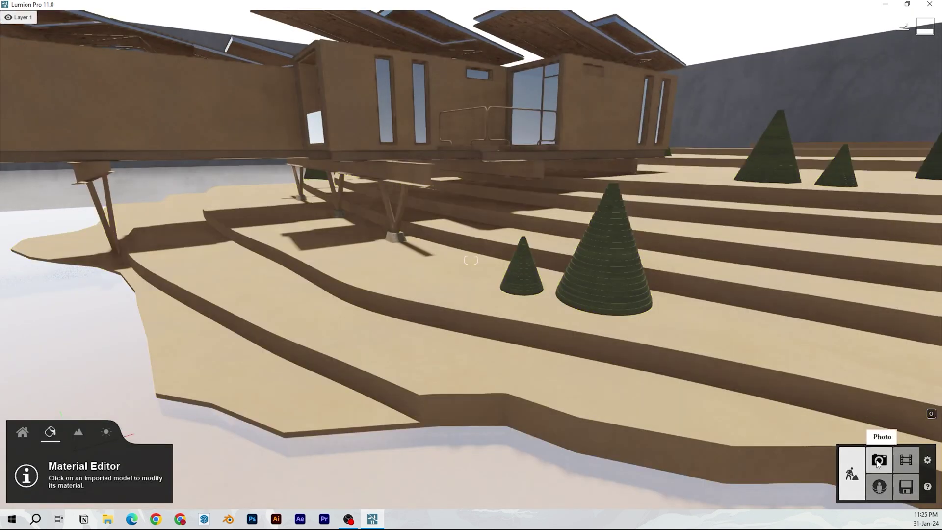
Step: In Photo mode, remove the existing first photo and store new maquette camera views in the first four photo slots
{"action": "left_click", "coordinate": [880, 460]}
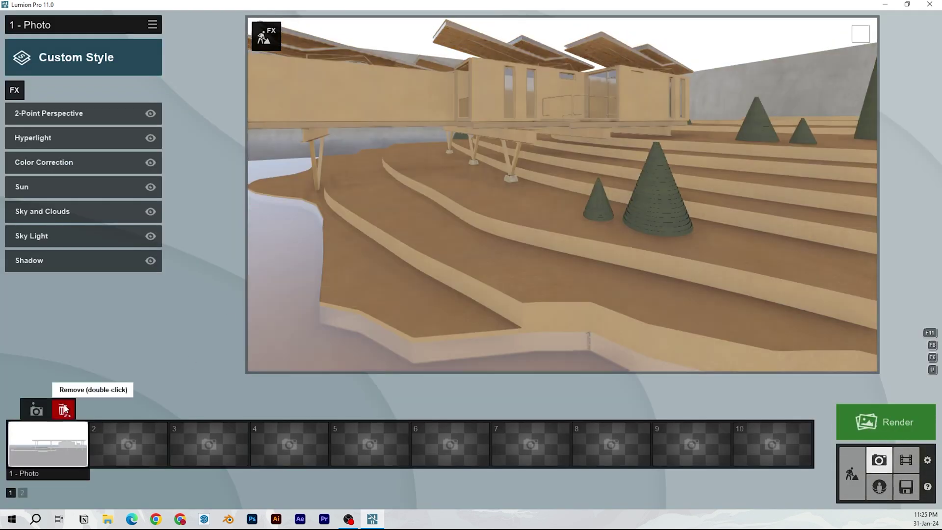
{"action": "double_click", "coordinate": [63, 410]}
{"action": "left_click", "coordinate": [128, 412]}
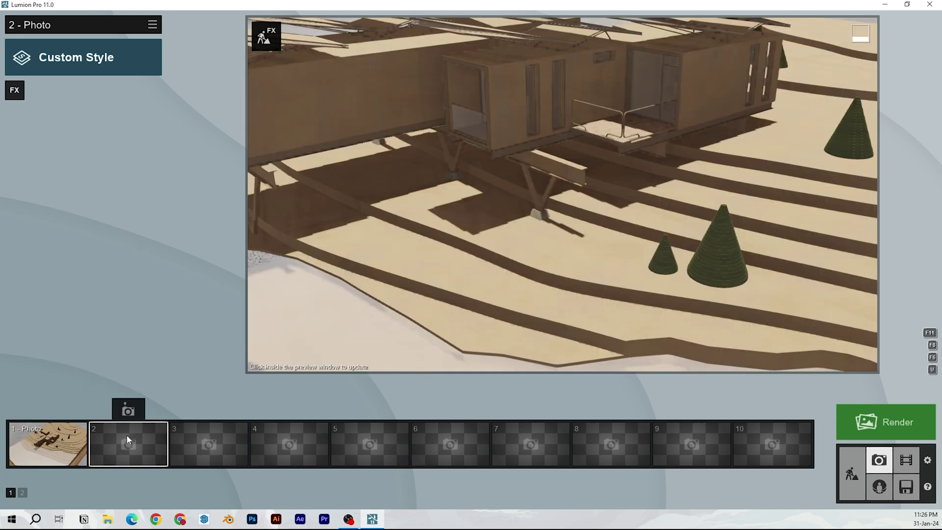
{"action": "left_click", "coordinate": [209, 410]}
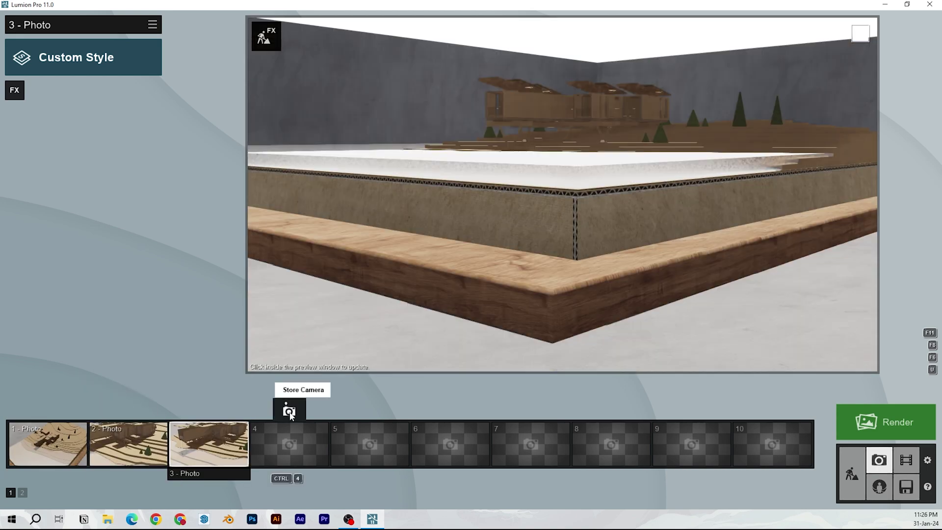
{"action": "left_click", "coordinate": [289, 411]}
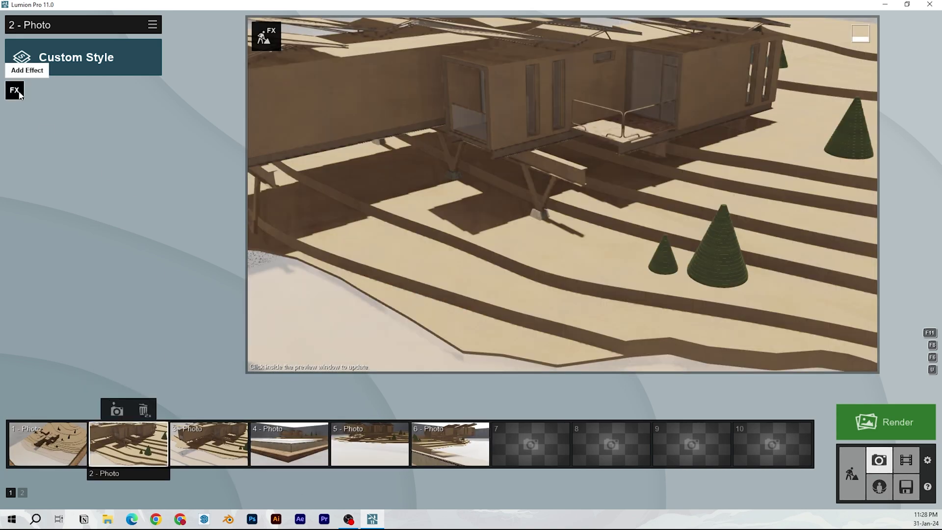
Step: Add the Sun effect to photo 2 and adjust the sun's height, heading and brightness
{"action": "left_click", "coordinate": [15, 91]}
{"action": "left_click", "coordinate": [303, 185]}
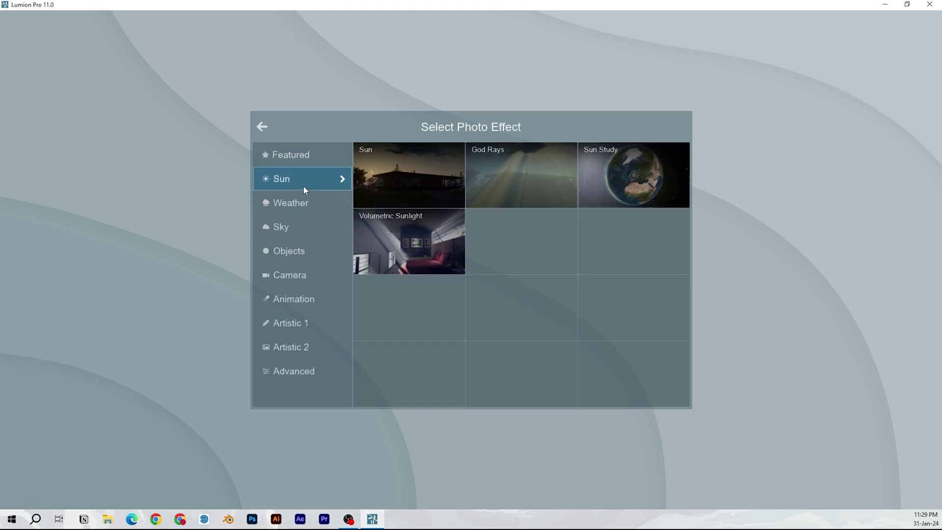
{"action": "left_click", "coordinate": [370, 181]}
{"action": "left_click_drag", "start_coordinate": [134, 134], "coordinate": [21, 162]}
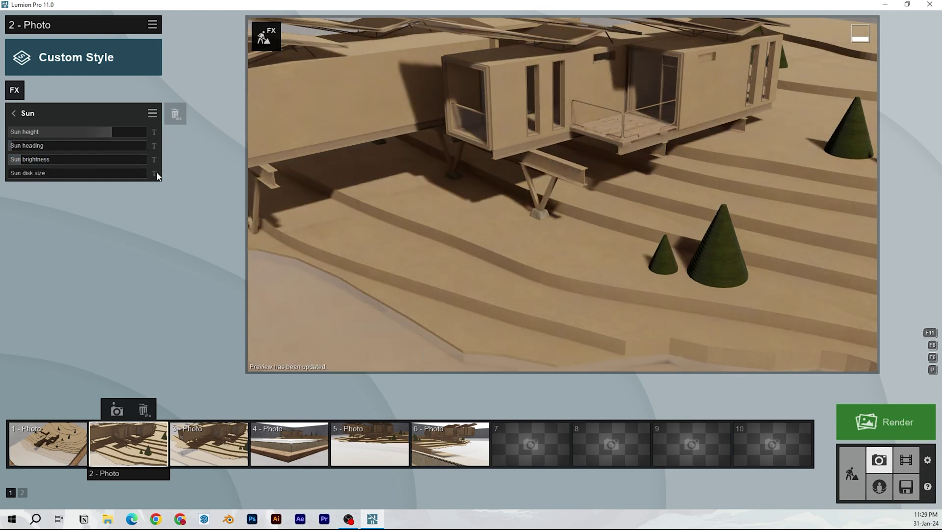
Step: Add the Shadow effect to photo 2, lower its brightness and enable soft shadows
{"action": "left_click", "coordinate": [14, 90]}
{"action": "left_click", "coordinate": [409, 172]}
{"action": "left_click_drag", "start_coordinate": [37, 160], "coordinate": [14, 162]}
{"action": "left_click", "coordinate": [511, 162]}
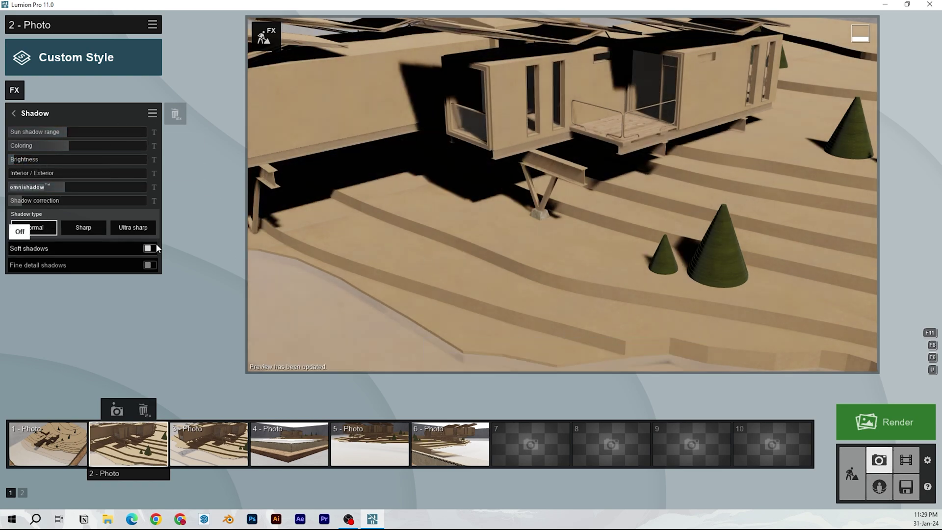
{"action": "left_click", "coordinate": [152, 247]}
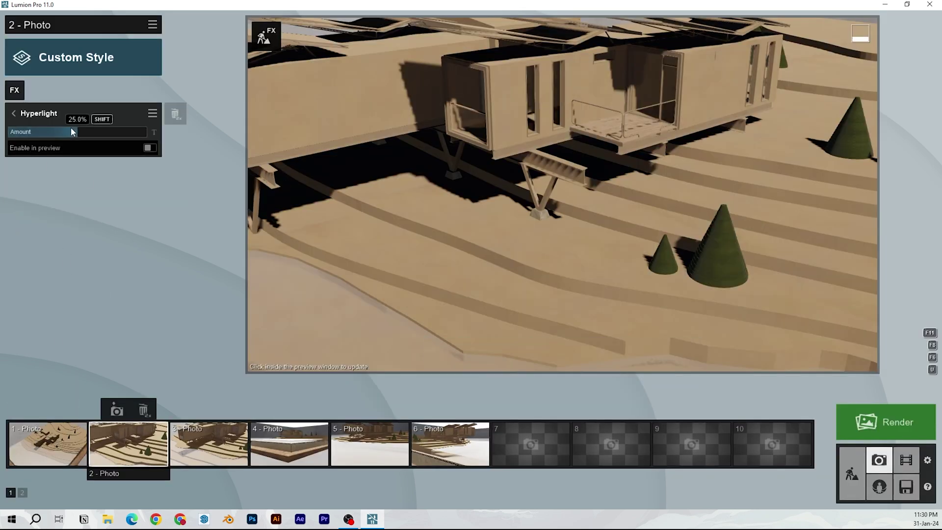
Step: Lower the Hyperlight amount in photo 2 and check the advanced effects available
{"action": "left_click_drag", "start_coordinate": [63, 131], "coordinate": [47, 132]}
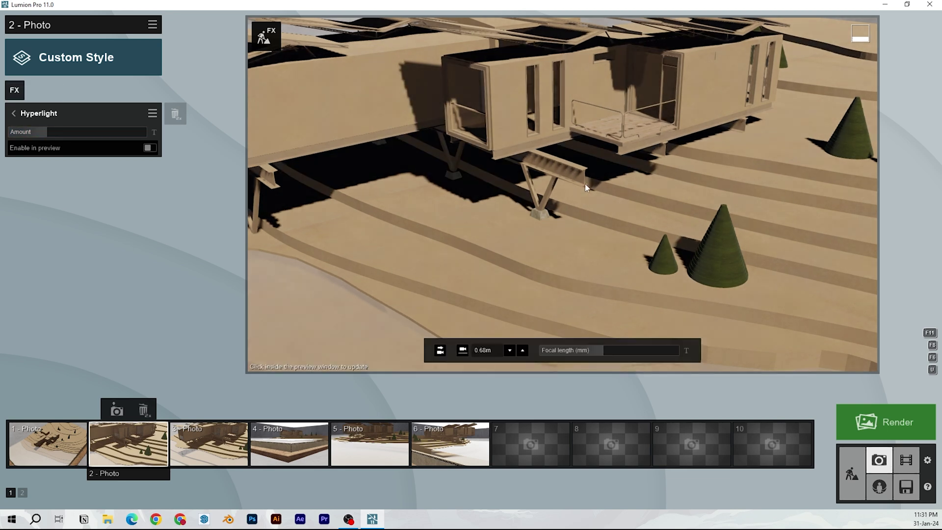
{"action": "left_click", "coordinate": [13, 114]}
{"action": "left_click", "coordinate": [14, 90]}
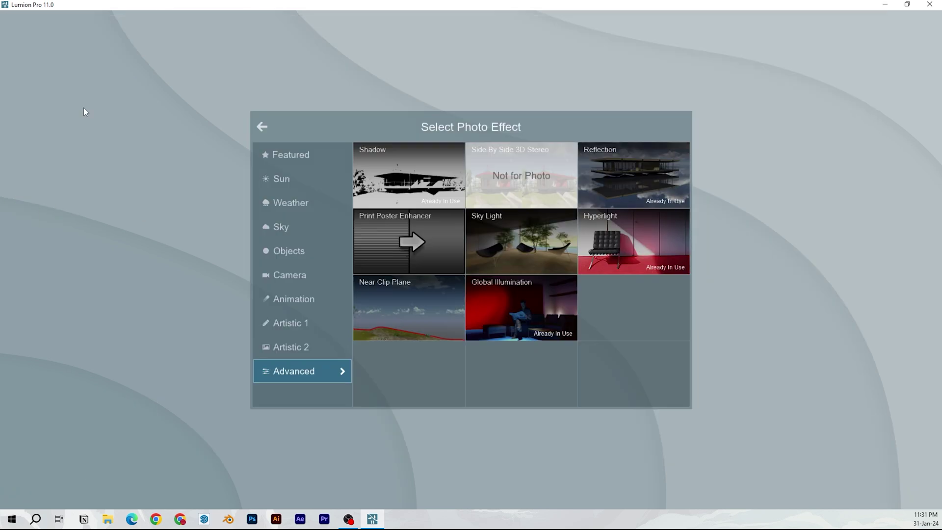
{"action": "left_click", "coordinate": [263, 128]}
Step: Review the Sky Light effect settings of photo 1
{"action": "left_click", "coordinate": [61, 444]}
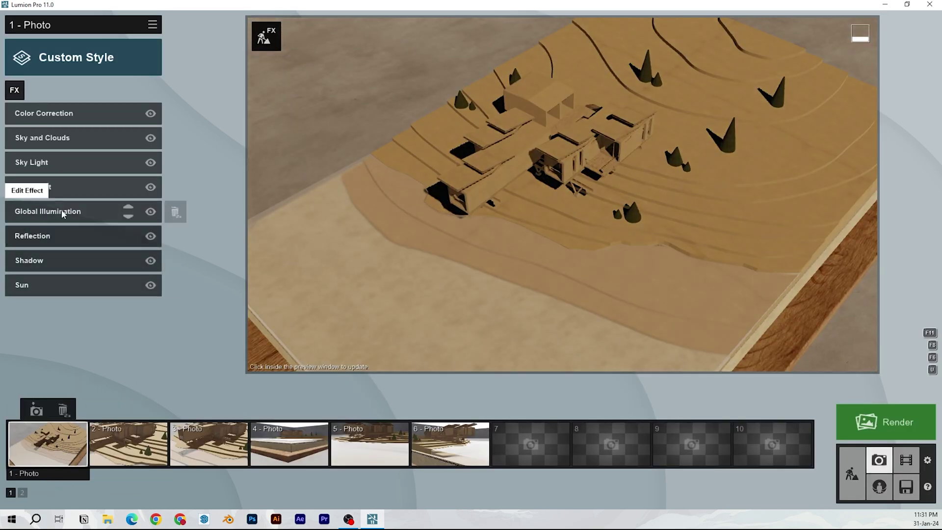
{"action": "left_click", "coordinate": [58, 163]}
{"action": "left_click", "coordinate": [13, 114]}
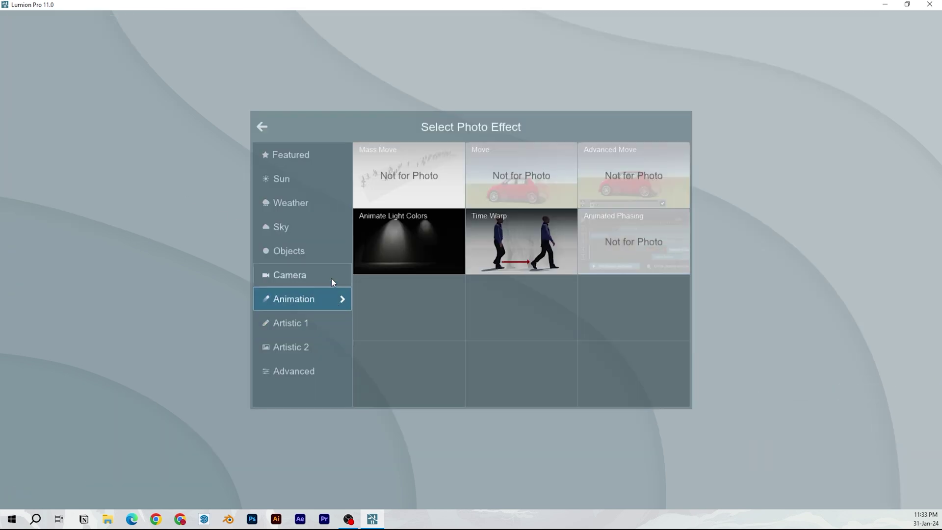
Step: Add a Tilt Shift effect to photo 2 with amount 0.5, a higher shift and a slightly larger sharp area
{"action": "left_click", "coordinate": [331, 278]}
{"action": "left_click", "coordinate": [411, 373]}
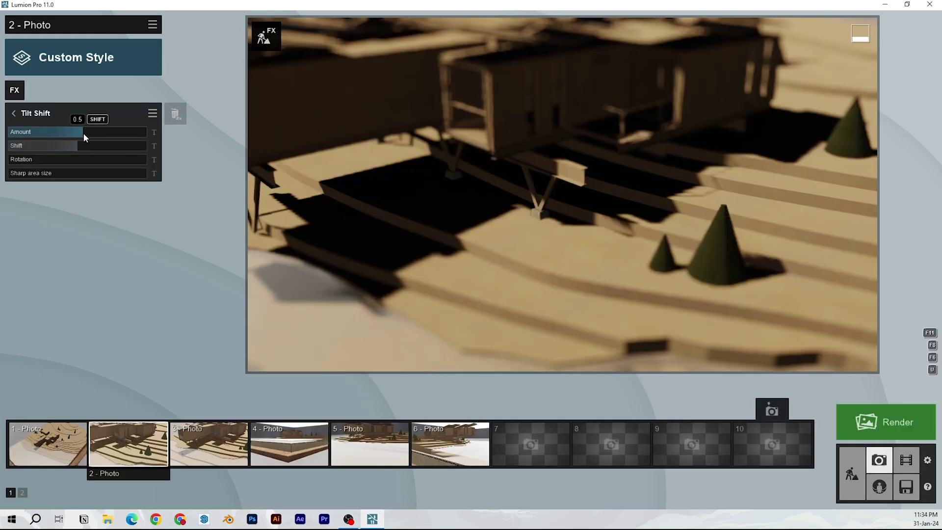
{"action": "left_click_drag", "start_coordinate": [64, 143], "coordinate": [112, 144]}
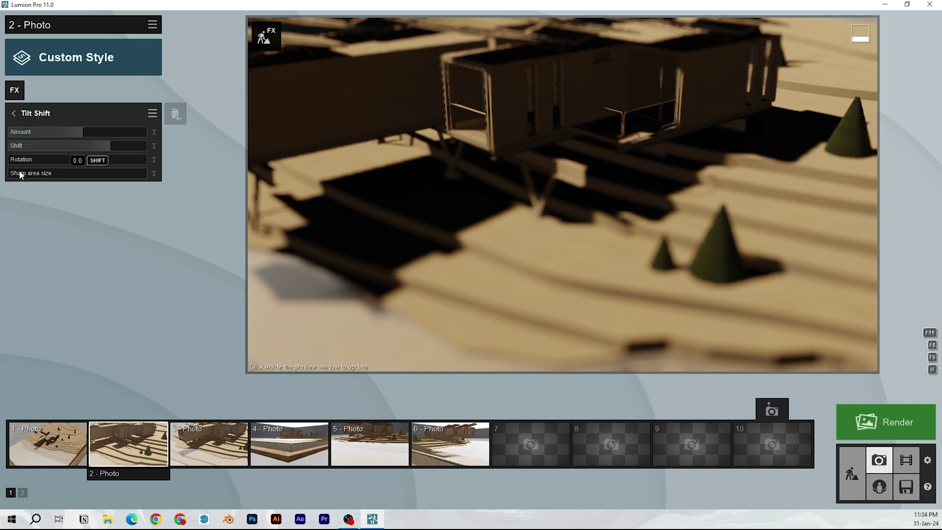
{"action": "left_click", "coordinate": [429, 128]}
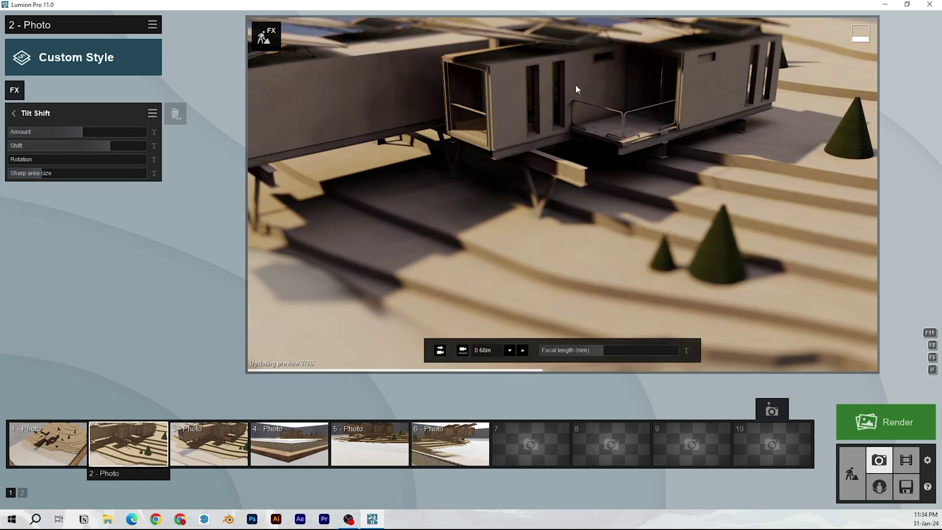
Step: Adjust photo 4's Tilt Shift to an amount of about 0.8 with maximum rotation and a small sharp area
{"action": "left_click_drag", "start_coordinate": [36, 142], "coordinate": [129, 162]}
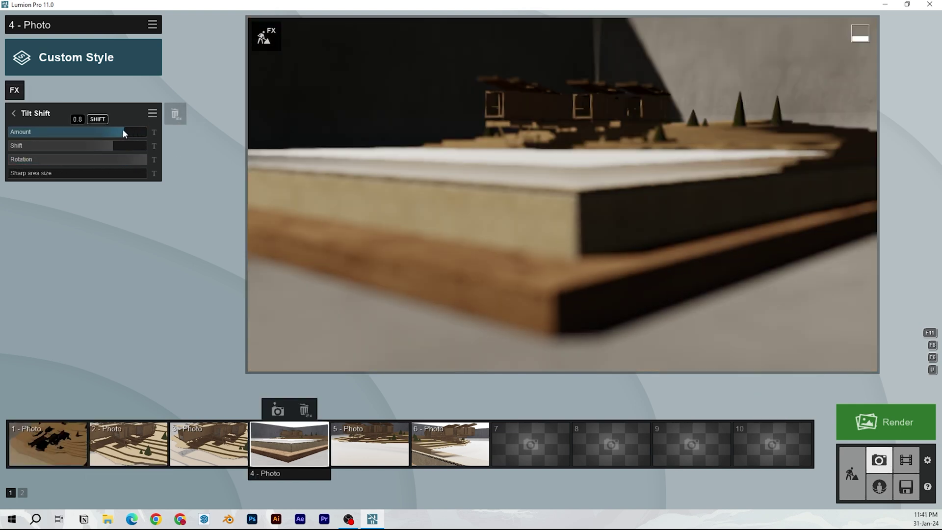
{"action": "left_click_drag", "start_coordinate": [122, 130], "coordinate": [119, 131]}
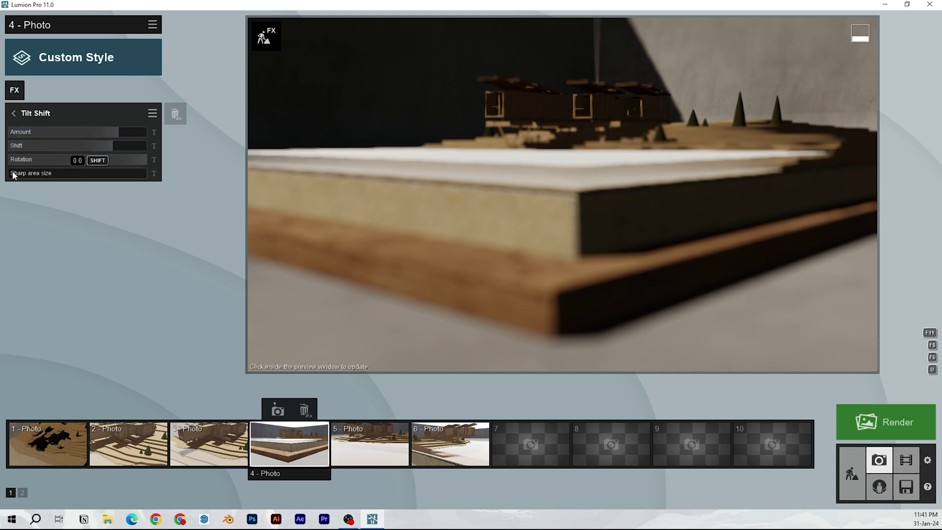
{"action": "left_click", "coordinate": [574, 103]}
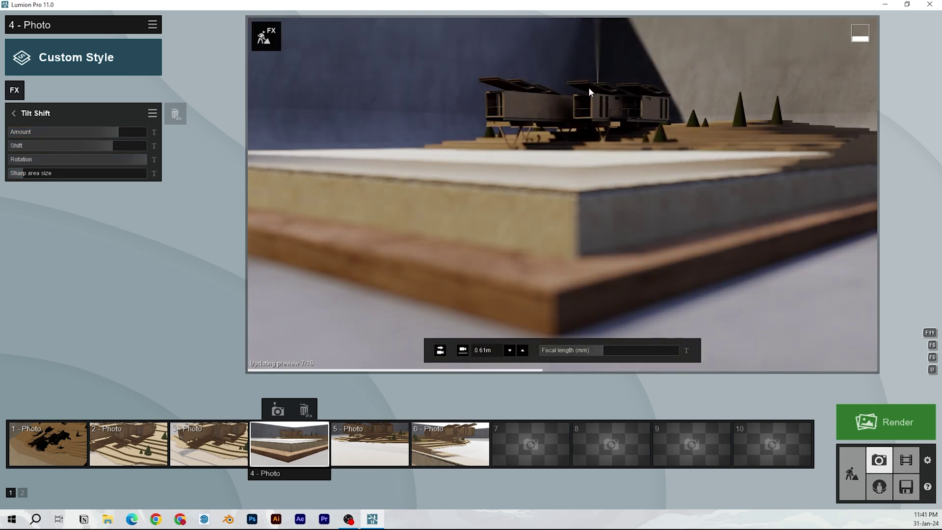
Step: Add an Image Overlay effect to photo 4 and load the image "Overlay for potrait imgs" from the 4 Lumion Assets folder
{"action": "left_click", "coordinate": [15, 90]}
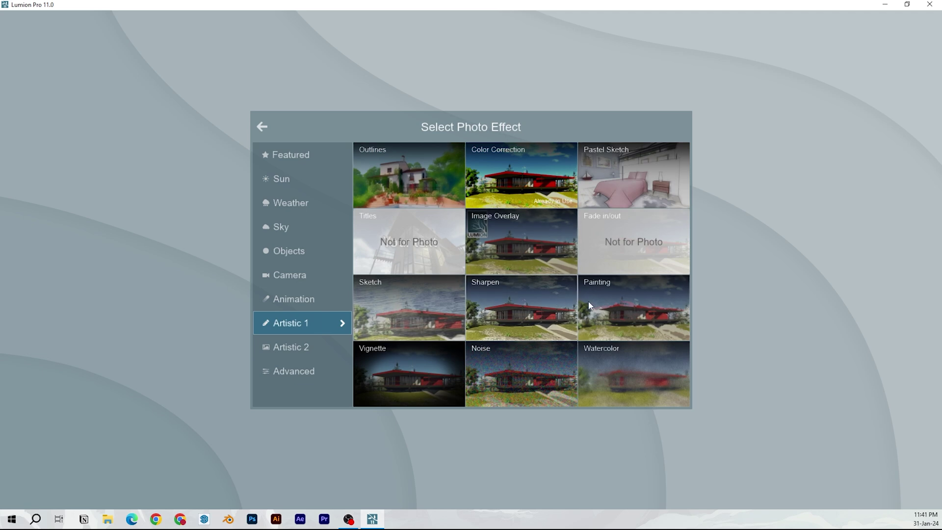
{"action": "left_click", "coordinate": [513, 244]}
{"action": "left_click", "coordinate": [29, 146]}
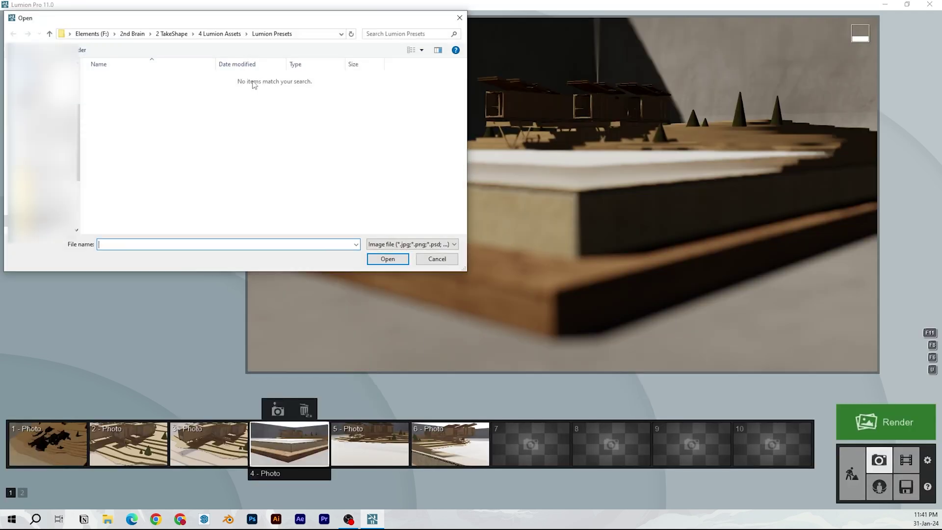
{"action": "double_click", "coordinate": [146, 141]}
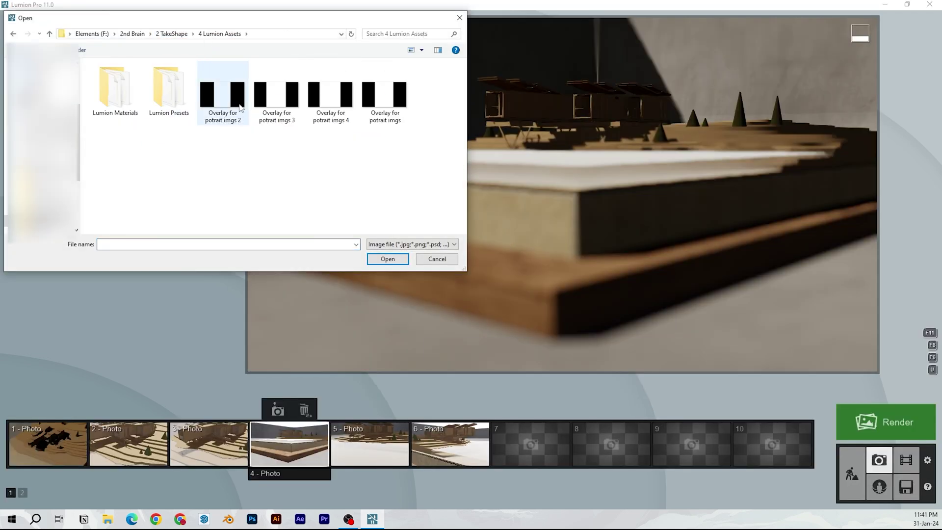
{"action": "left_click", "coordinate": [386, 108]}
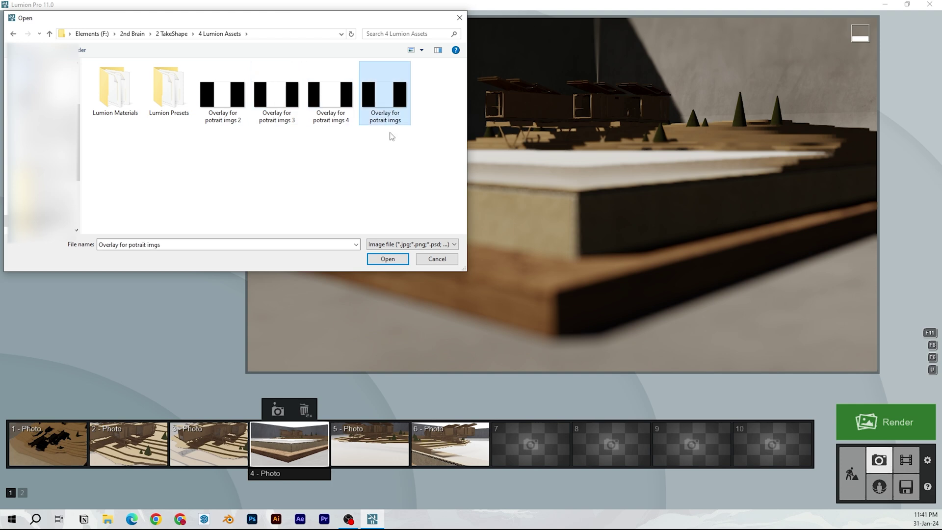
{"action": "left_click", "coordinate": [391, 261]}
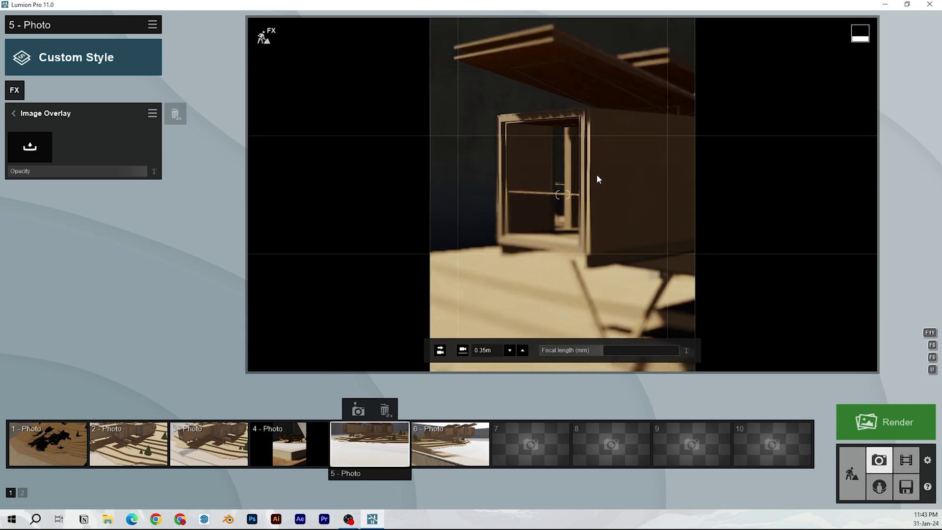
Step: Turn off the Tilt Shift effect in photo 5 and open the photo effect selection
{"action": "left_click", "coordinate": [14, 113]}
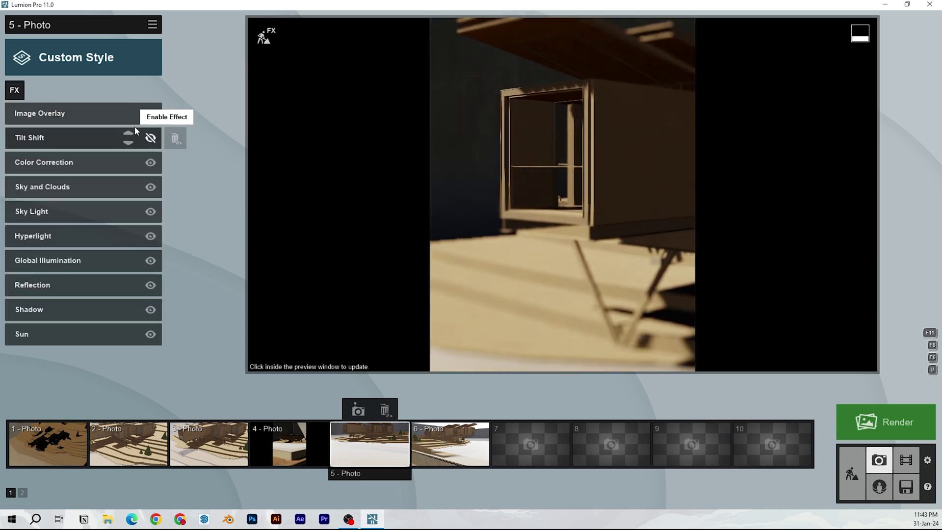
{"action": "left_click", "coordinate": [14, 90]}
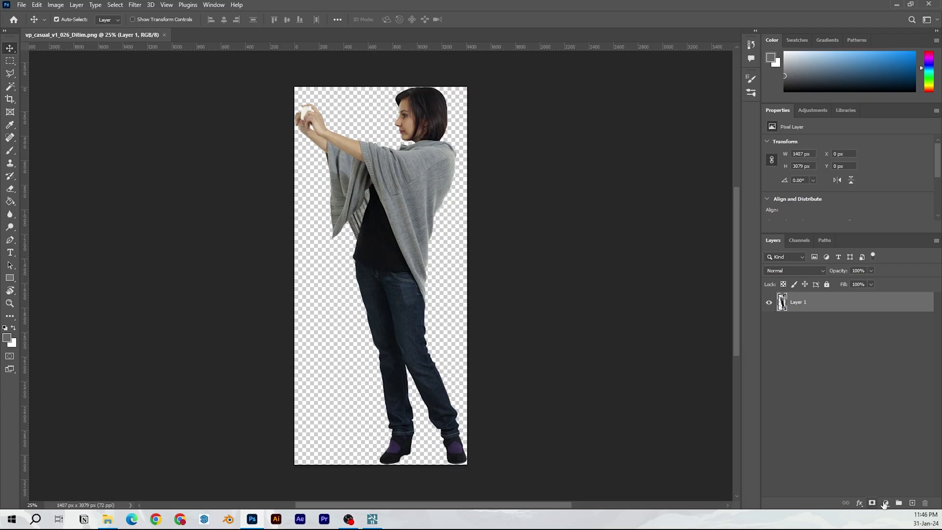
Step: In Photoshop, turn the cut-out woman into a solid black silhouette using Black & White and Levels adjustment layers
{"action": "left_click", "coordinate": [885, 503]}
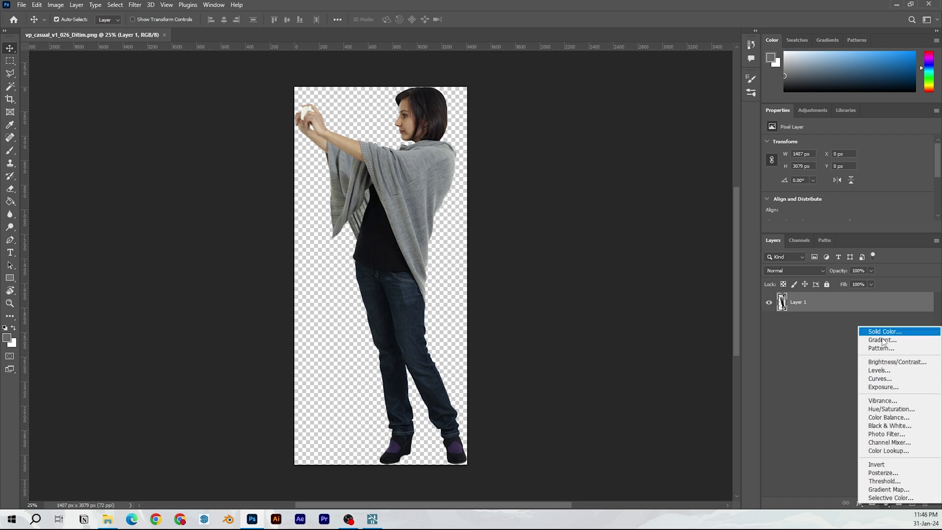
{"action": "left_click", "coordinate": [891, 425]}
{"action": "left_click", "coordinate": [886, 503]}
{"action": "left_click", "coordinate": [879, 370]}
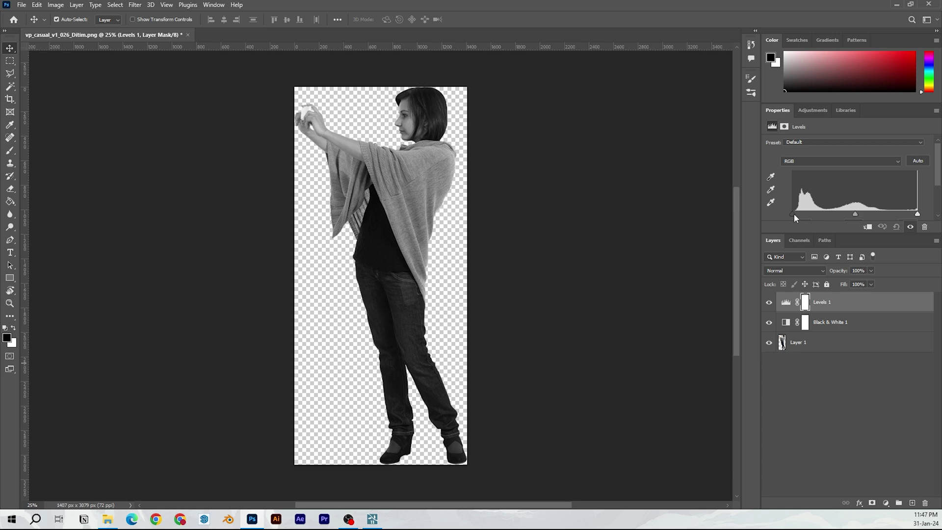
{"action": "left_click_drag", "start_coordinate": [795, 214], "coordinate": [916, 214]}
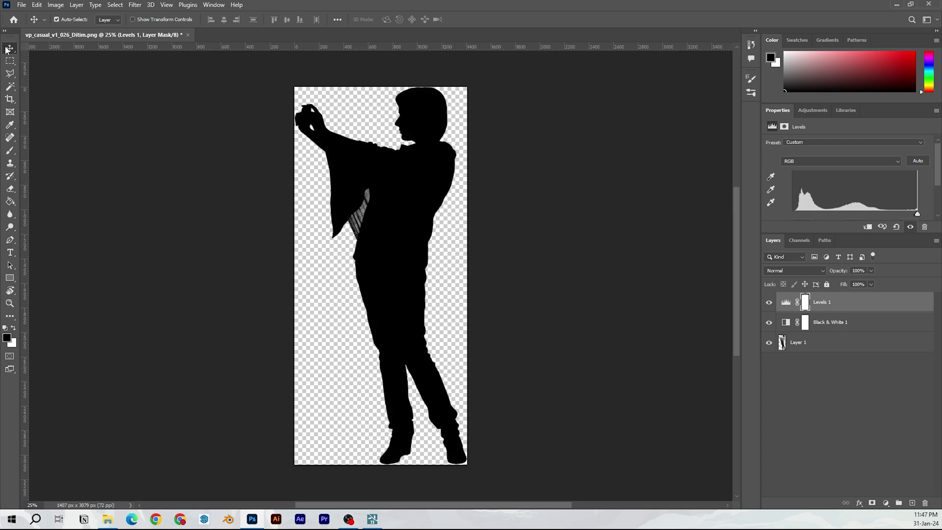
Step: Export the silhouette as an image and download its DXF conversion, people.dxf, from Convertio
{"action": "left_click", "coordinate": [21, 4]}
{"action": "mouse_move", "coordinate": [62, 156]}
{"action": "left_click", "coordinate": [206, 154]}
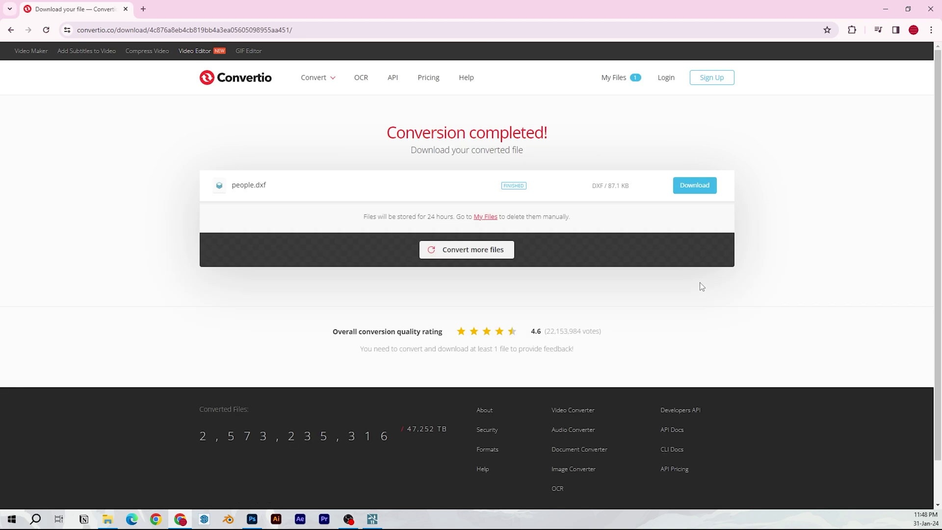
{"action": "left_click", "coordinate": [694, 185]}
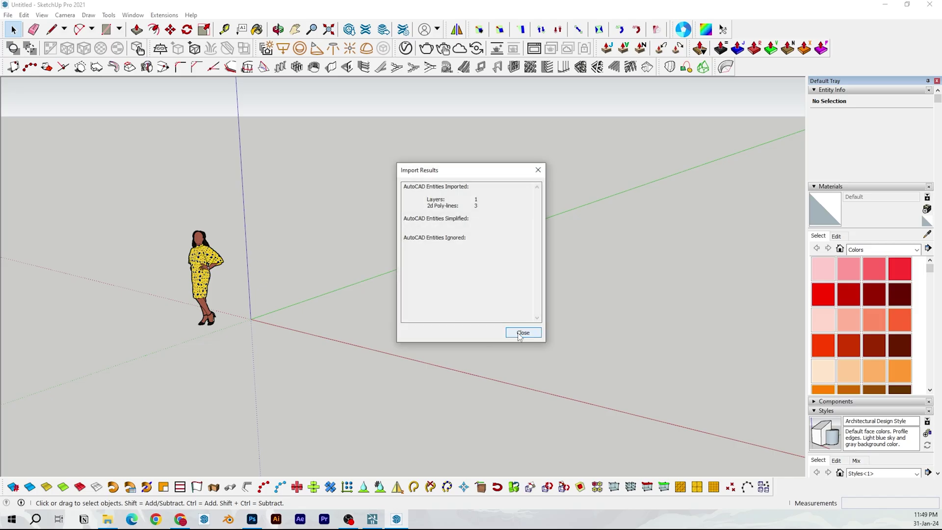
Step: In SketchUp, dismiss the import results and draw a line across the waist of the imported silhouette outline to form its faces
{"action": "left_click", "coordinate": [518, 331]}
{"action": "middle_click_drag", "start_coordinate": [496, 334], "coordinate": [433, 381]}
{"action": "scroll", "coordinate": [395, 318], "scroll_direction": "down", "scroll_amount": 5}
{"action": "scroll", "coordinate": [401, 194], "scroll_direction": "up", "scroll_amount": 2}
{"action": "left_click", "coordinate": [398, 199]}
{"action": "left_click", "coordinate": [222, 319]}
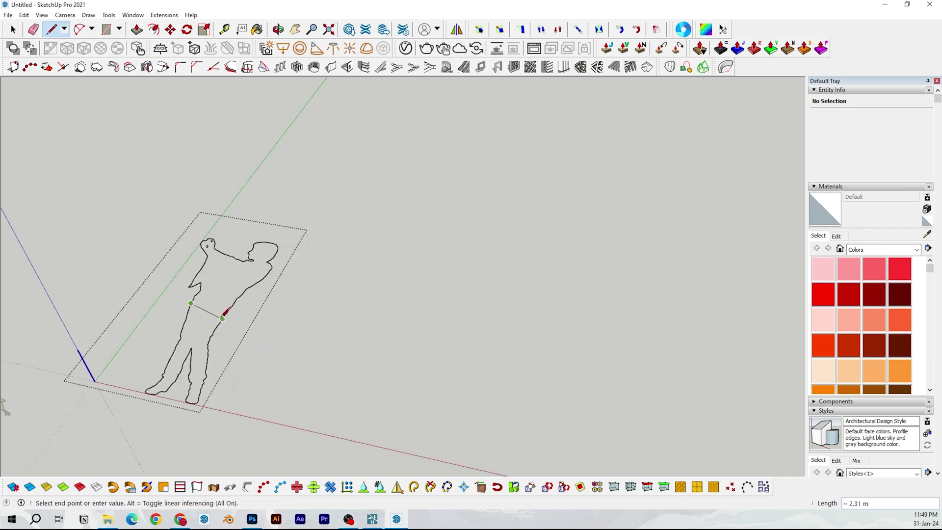
{"action": "key", "text": "space"}
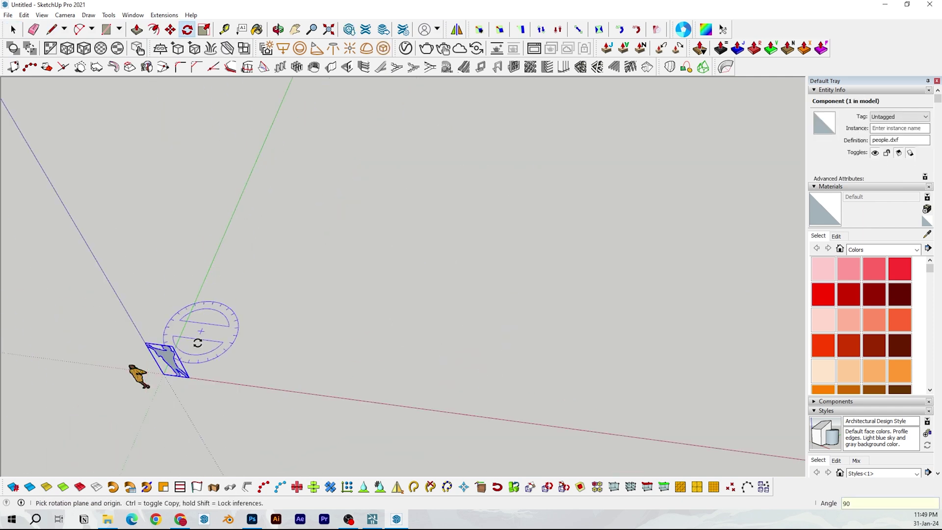
Step: Stand the silhouette component upright with a 90-degree rotation and scale it down
{"action": "middle_click_drag", "start_coordinate": [162, 374], "coordinate": [224, 205], "text": "shift"}
{"action": "scroll", "coordinate": [257, 328], "scroll_direction": "up", "scroll_amount": 4}
{"action": "scroll", "coordinate": [264, 265], "scroll_direction": "up", "scroll_amount": 1}
{"action": "key", "text": "s"}
{"action": "left_click_drag", "start_coordinate": [387, 153], "coordinate": [371, 191]}
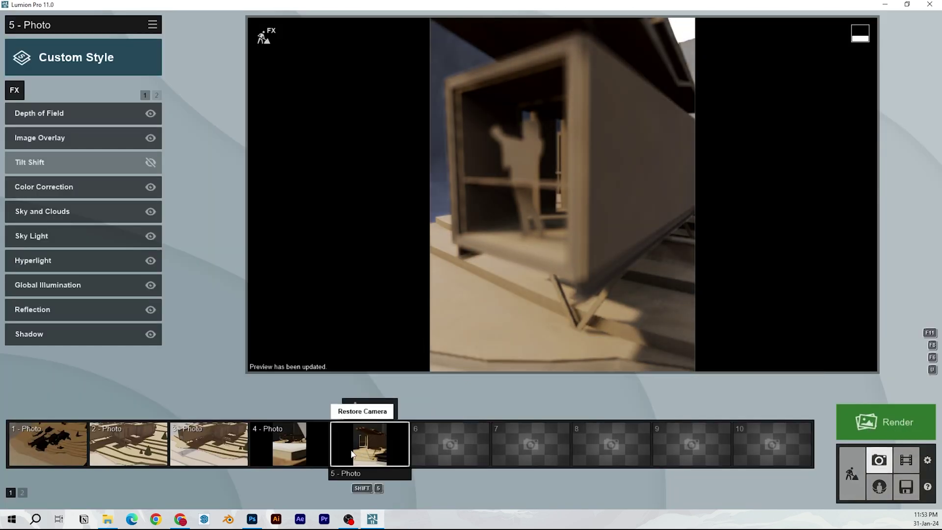
{"action": "left_click", "coordinate": [547, 179]}
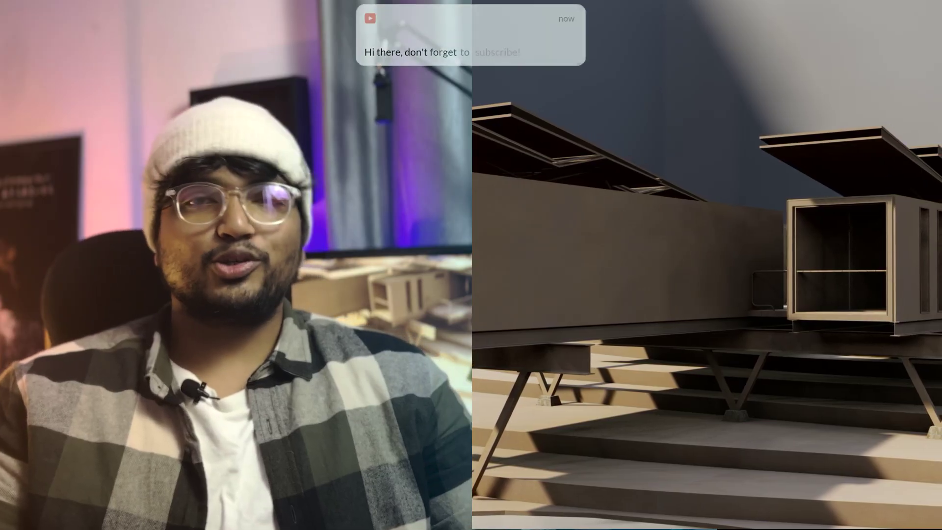